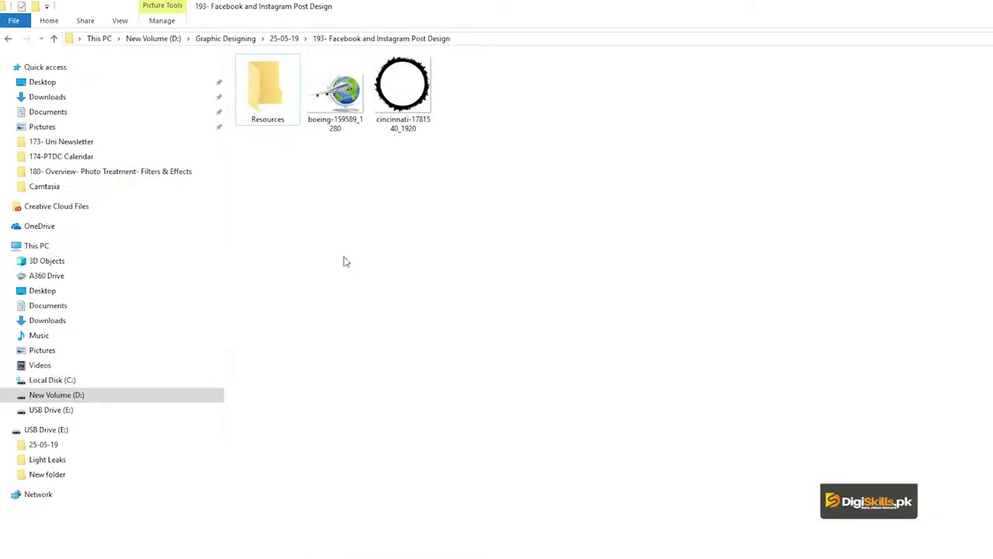
Place the boeing-159589_1280 image from the 193- Facebook and Instagram Post Design folder into the Photoshop document and rotate it about -10.8°.
left_click(324, 113)
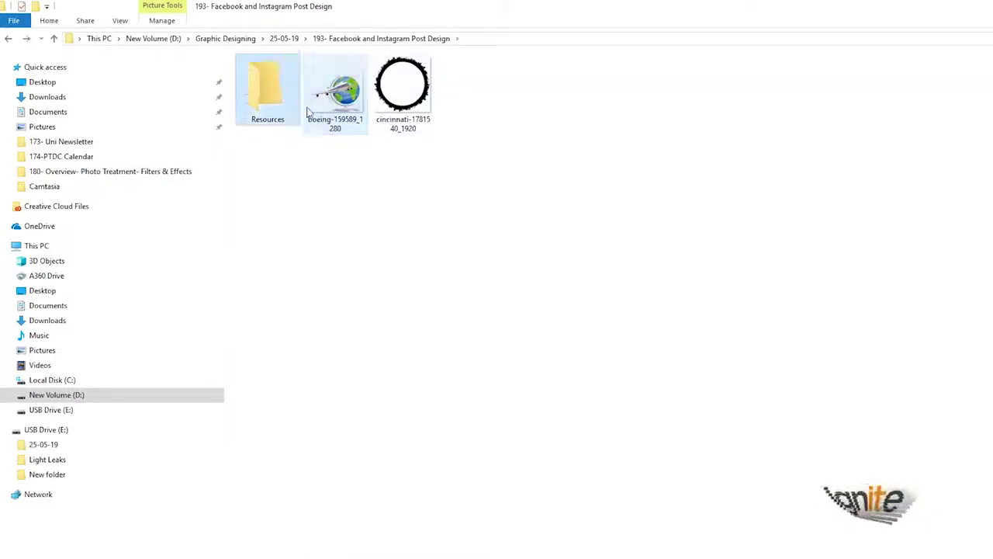
left_click_drag(309, 113, 619, 410)
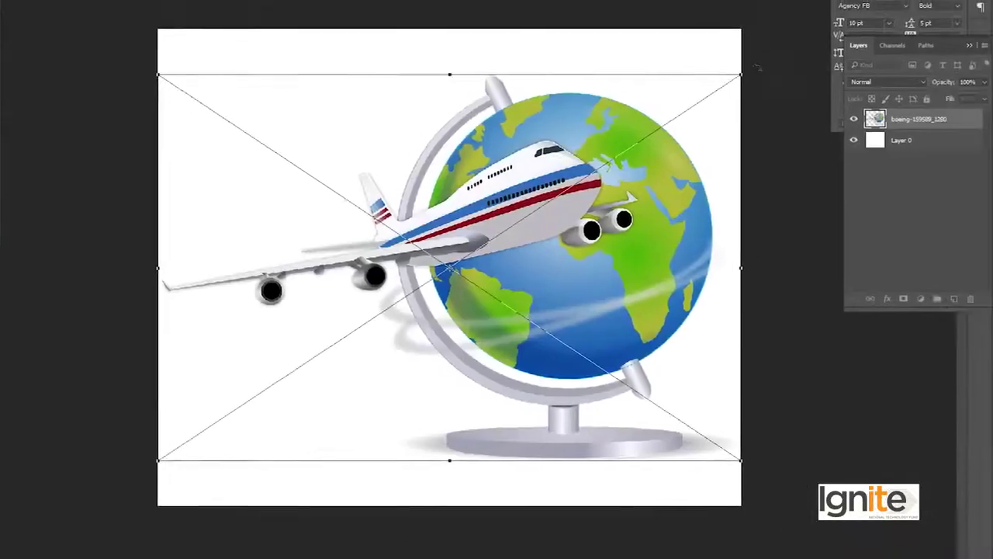
left_click_drag(808, 57, 765, 9)
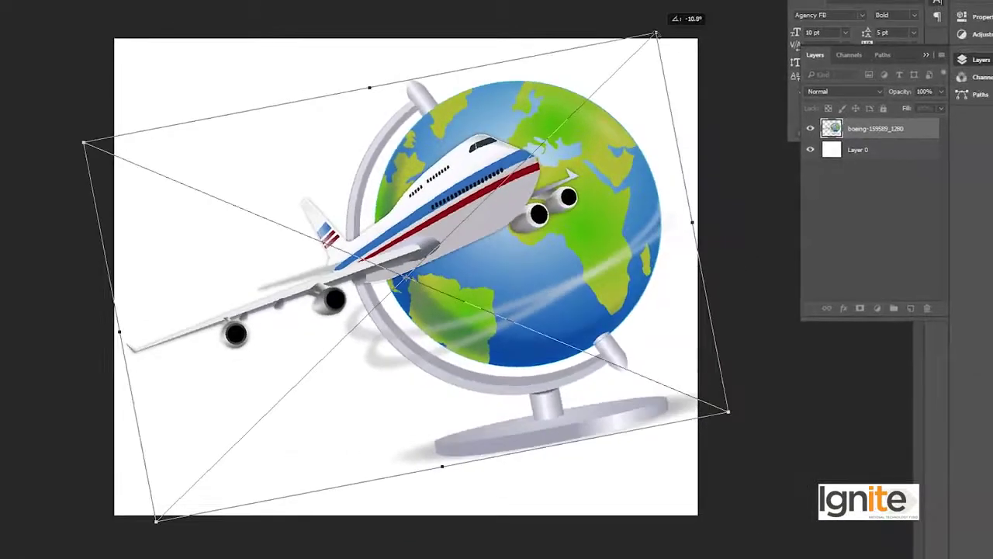
Scale down the airplane-and-globe image, position it in the canvas's lower-right corner with its base running off the edge, and commit the transform.
left_click_drag(640, 62, 602, 130)
left_click_drag(591, 163, 634, 295)
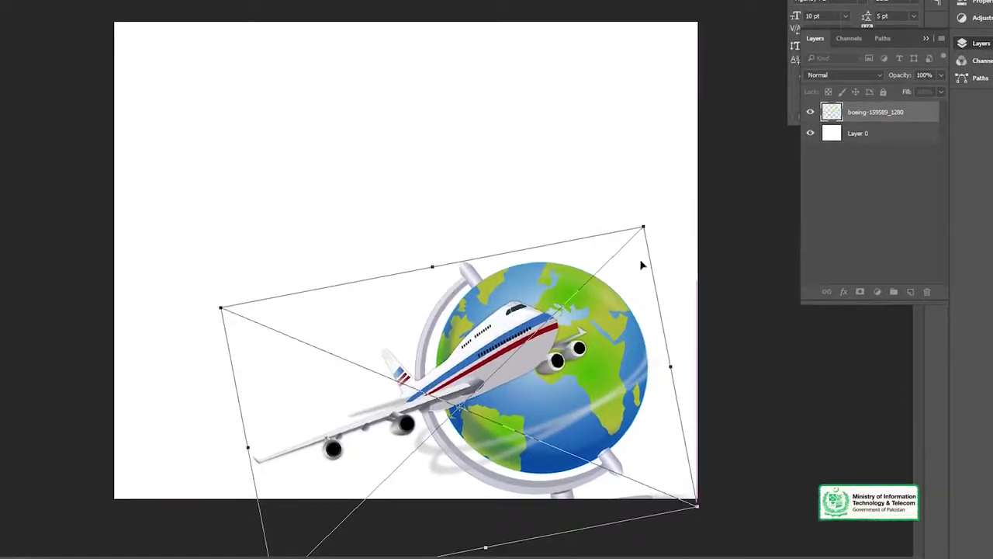
left_click_drag(643, 226, 649, 223)
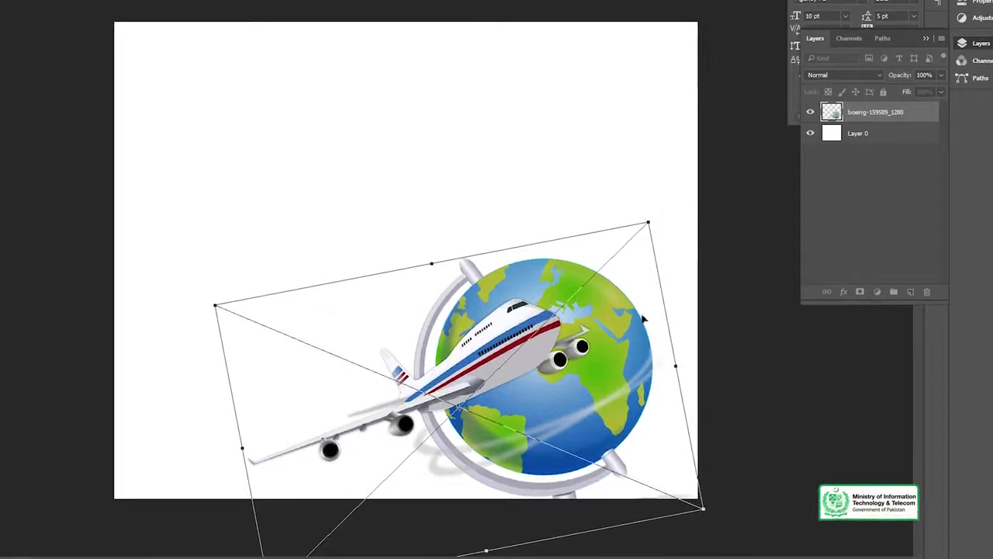
left_click_drag(618, 329, 632, 316)
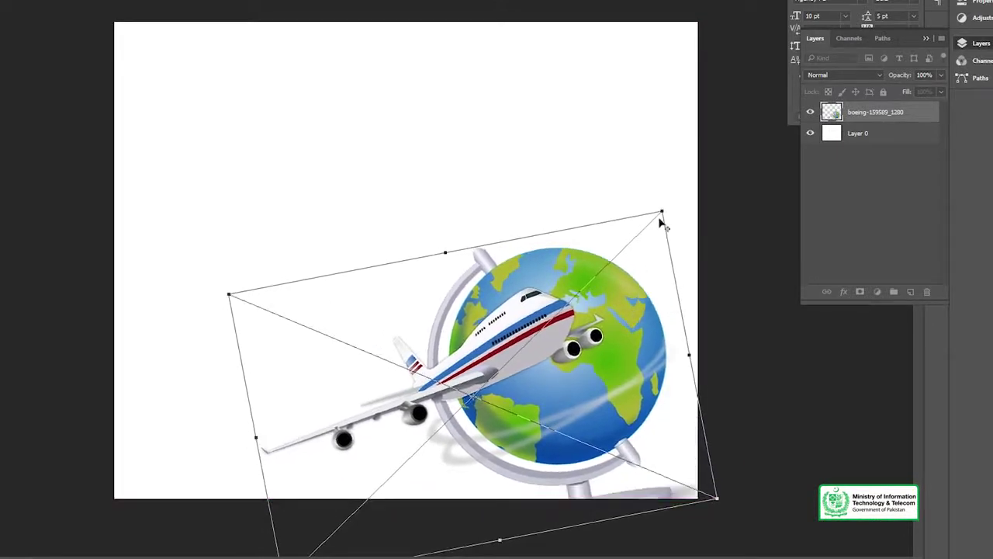
left_click_drag(659, 211, 668, 200)
left_click_drag(625, 296, 627, 303)
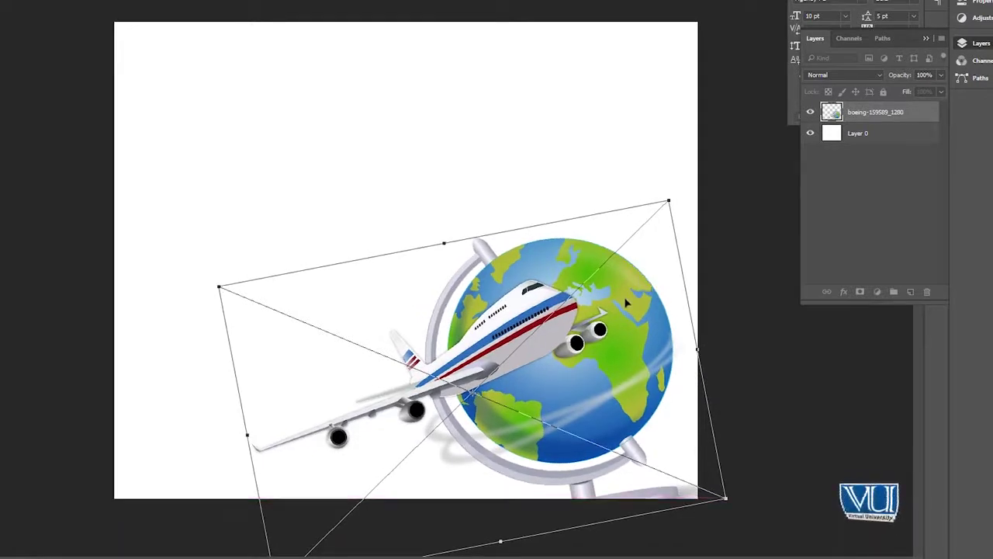
key("Return")
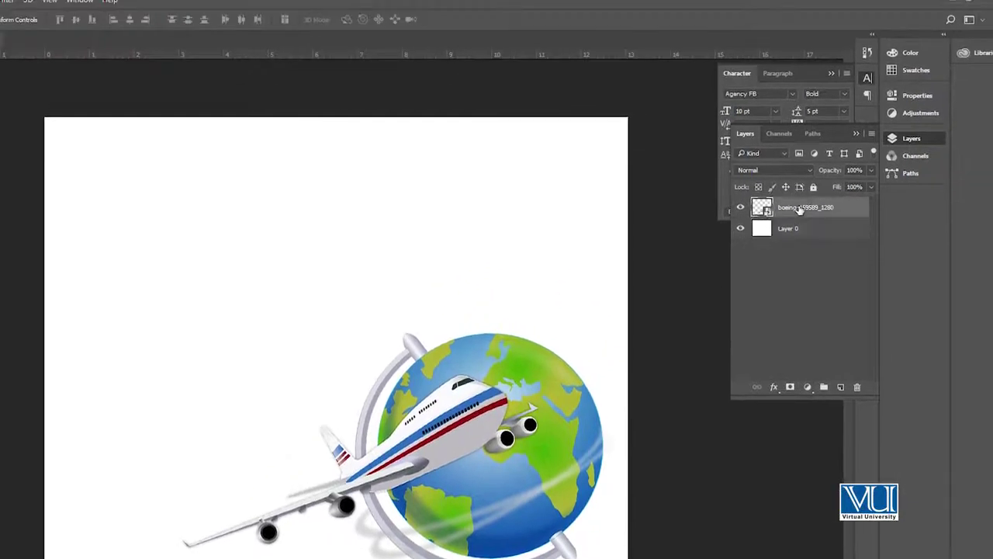
Rasterize the boeing-159589_1280 layer and make Layer 0 the active layer.
right_click(869, 115)
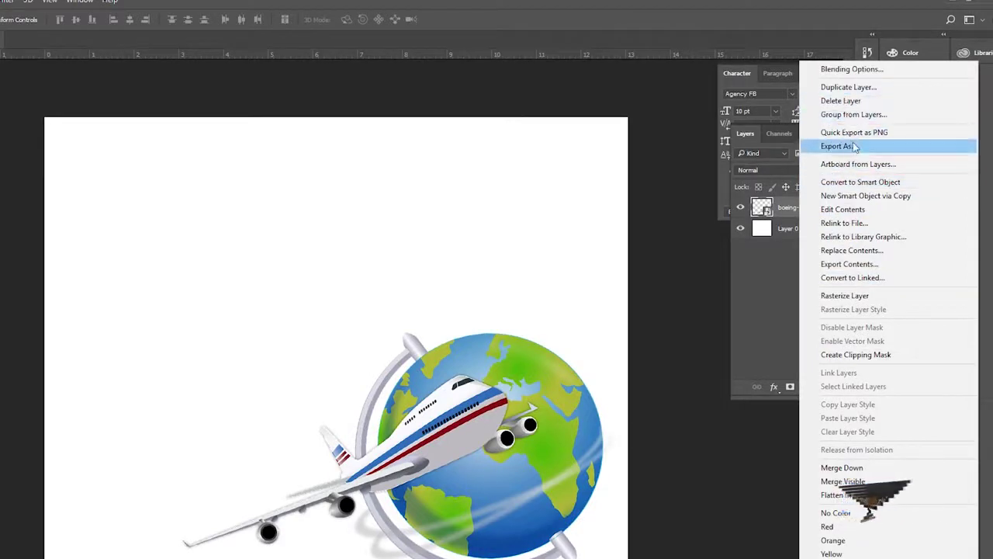
left_click(845, 295)
left_click(792, 233)
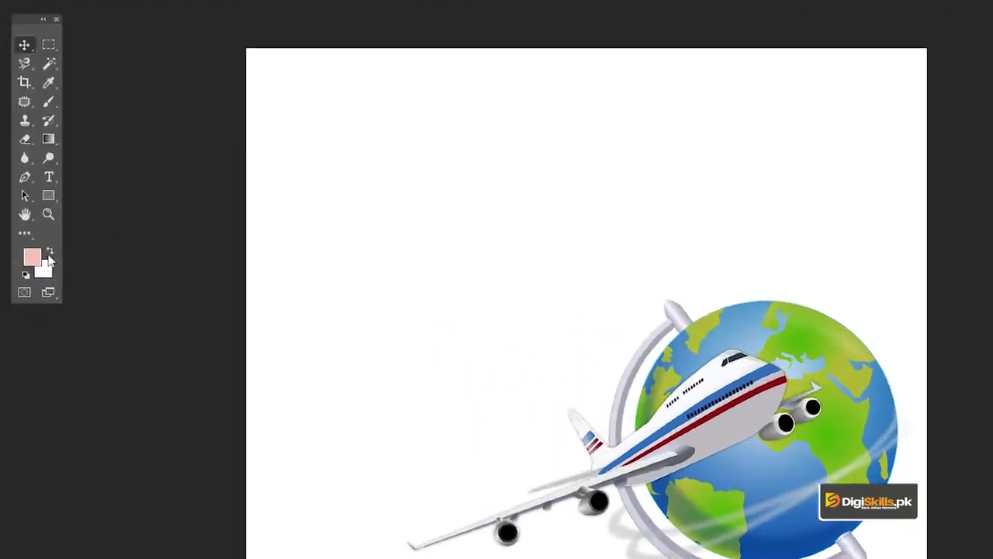
Set the background colour to the green #9aaa33 sampled from the globe.
left_click(48, 276)
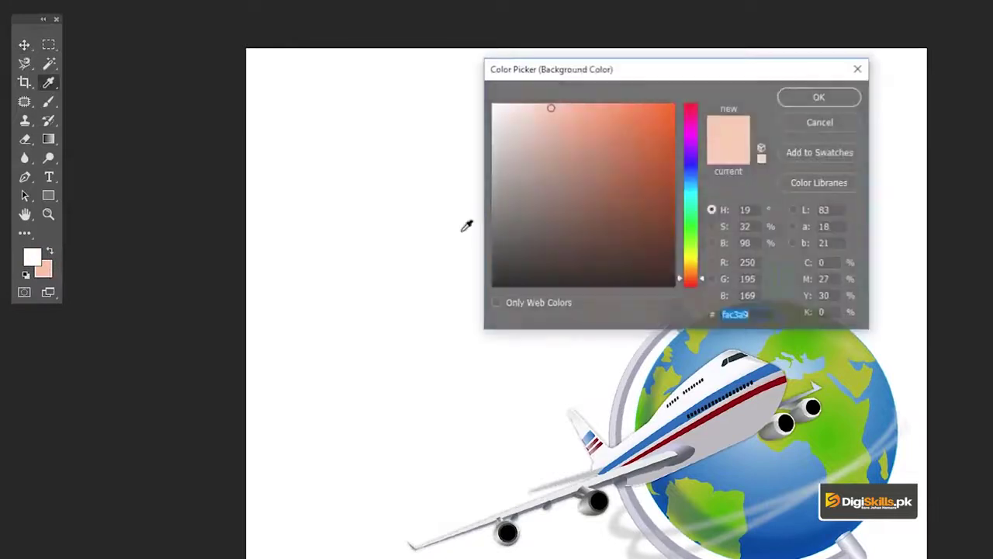
left_click(690, 487)
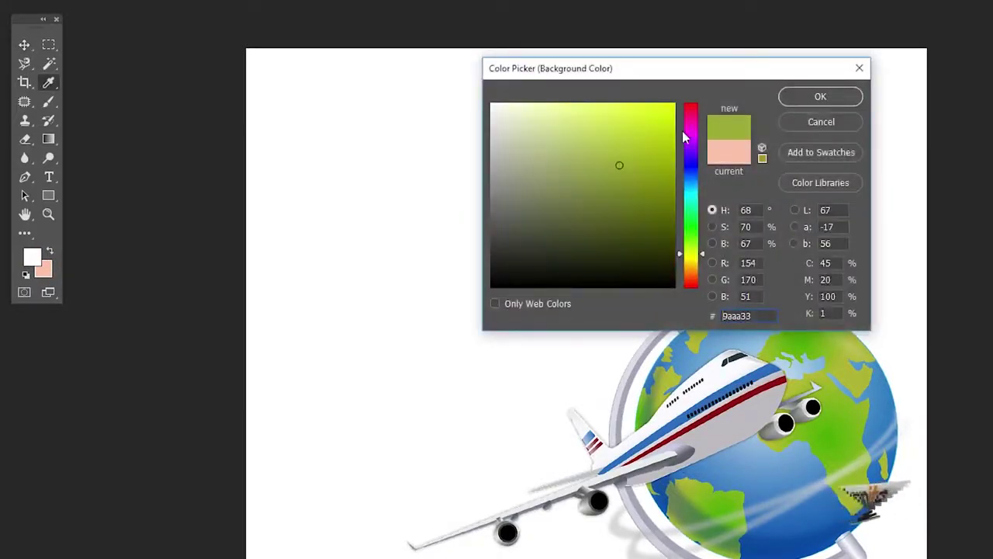
left_click(822, 95)
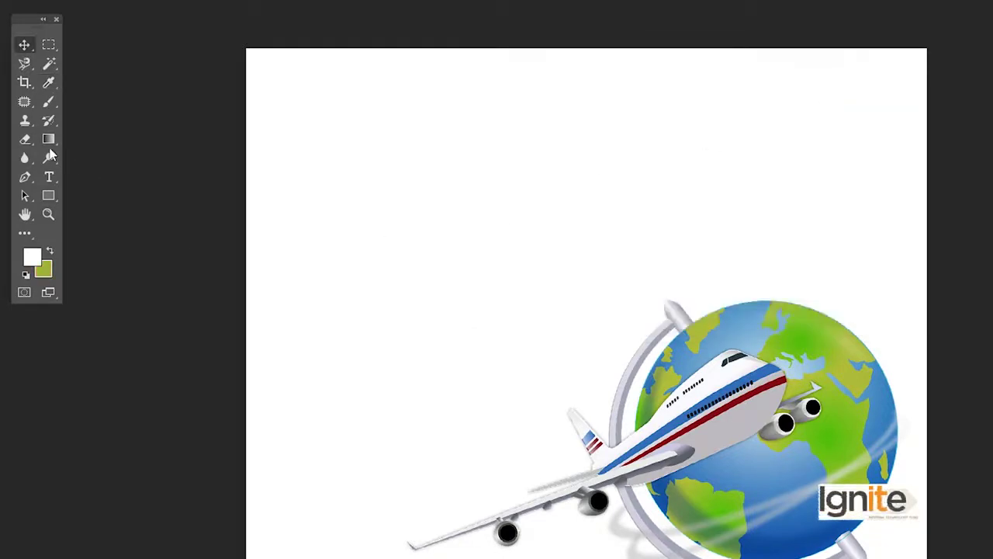
Fill Layer 0 with a radial white-to-green gradient running from the canvas centre to well beyond its right edge, redrawing it longer for a softer falloff.
left_click(47, 139)
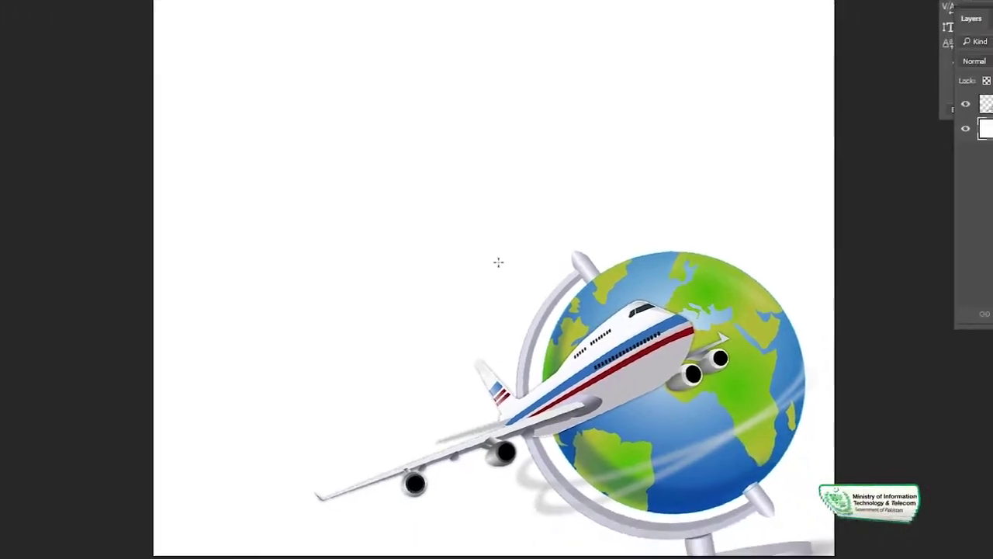
left_click_drag(590, 310, 718, 311)
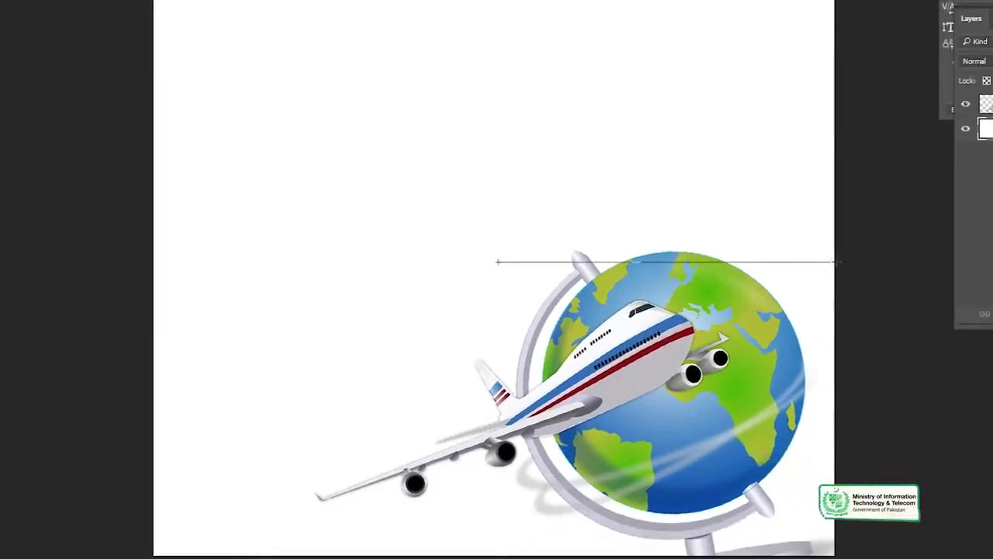
left_click_drag(853, 262, 853, 262)
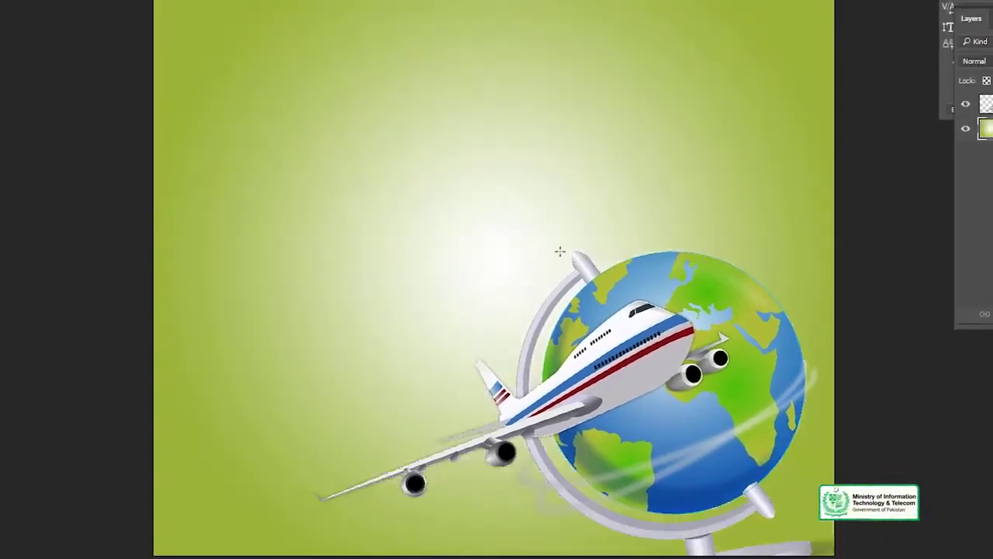
key("ctrl+z")
left_click_drag(946, 252, 946, 251)
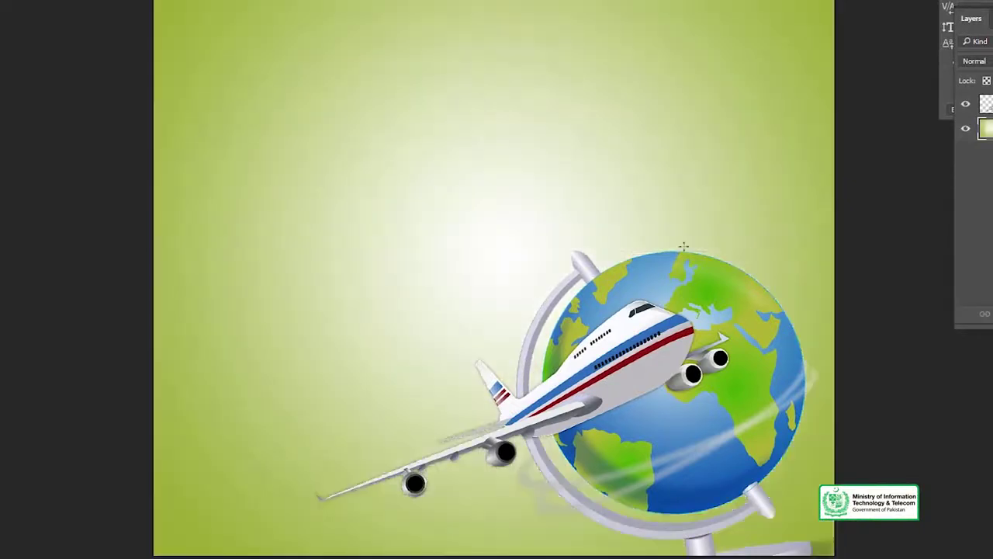
key("ctrl+minus")
key("ctrl+plus")
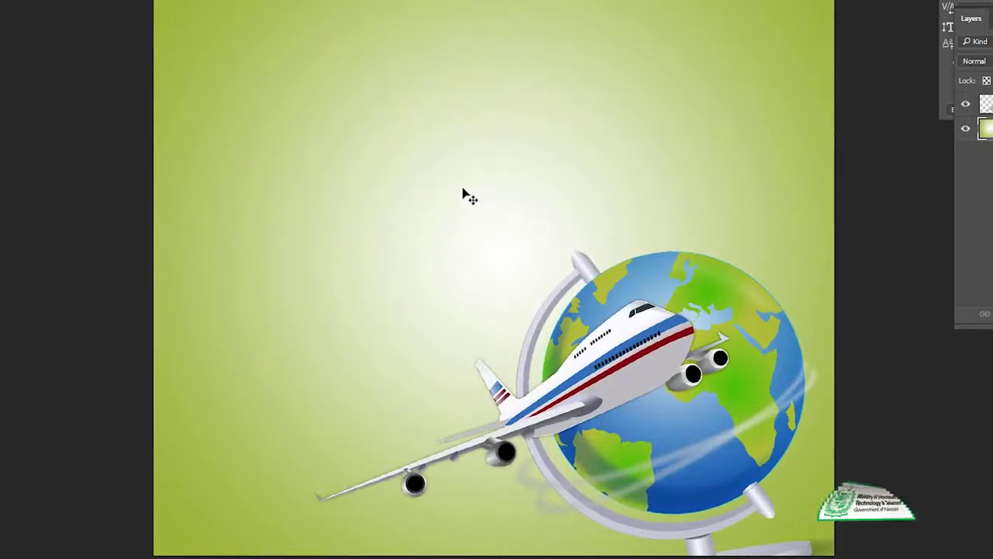
Save the document as the Photoshop file PTDC POST DESIGN in the 193- Facebook and Instagram Post Design folder, with maximum compatibility.
key("ctrl+s")
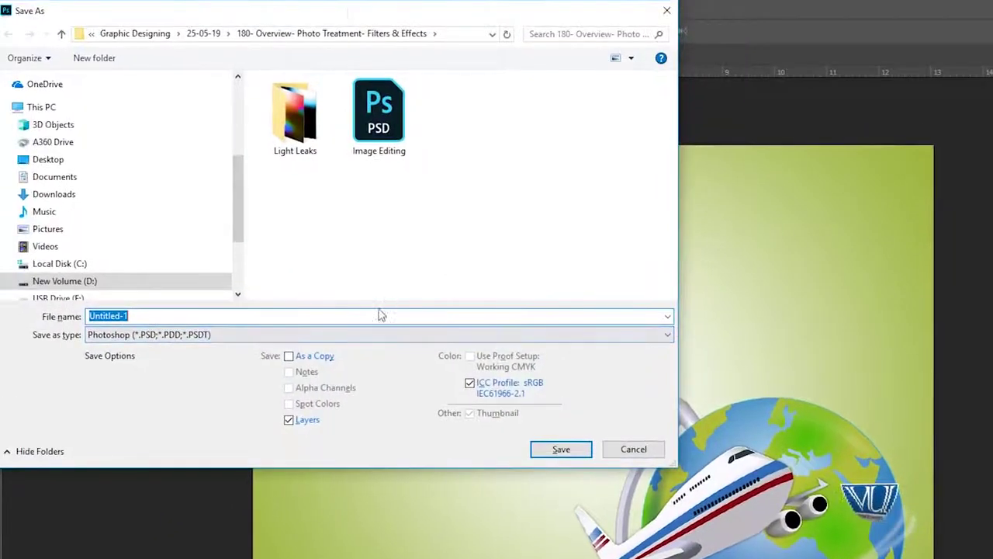
left_click(203, 33)
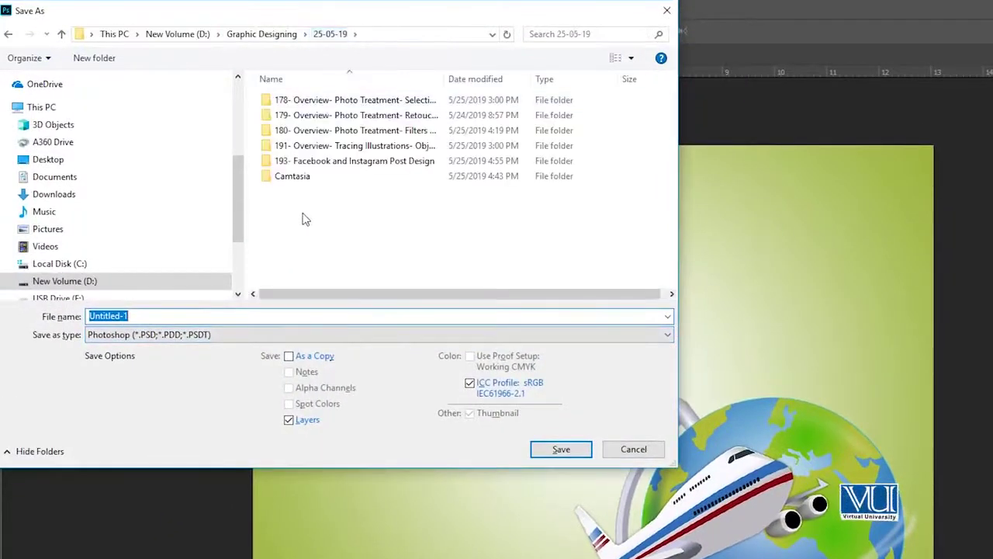
double_click(350, 155)
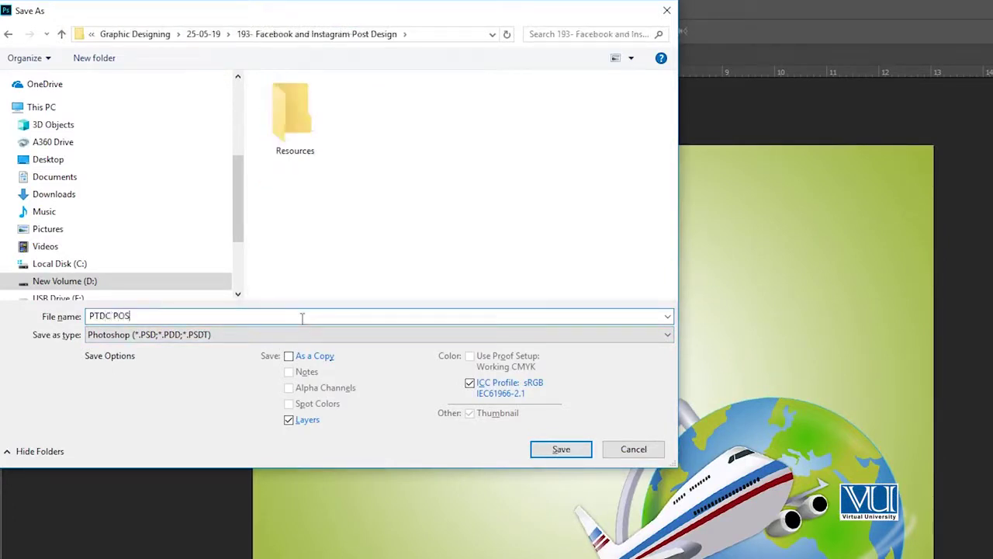
key("Return")
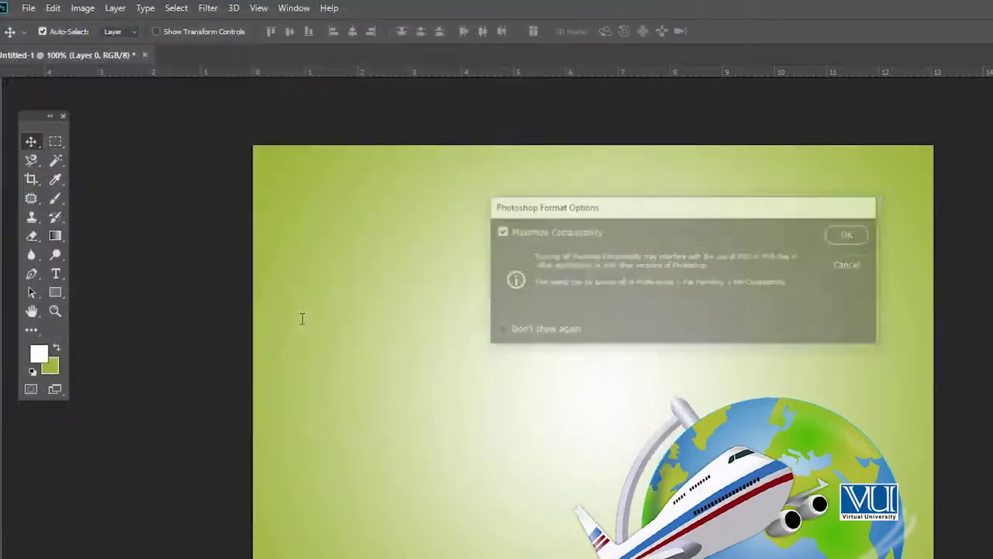
key("Return")
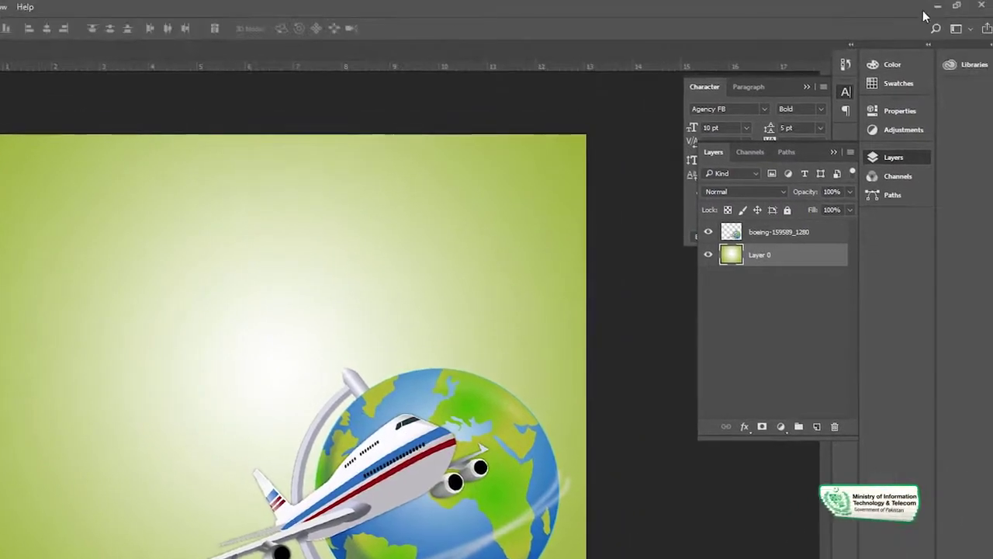
Open the Logo file from the project folder in Illustrator, dismiss the missing 11.png link notice, and copy the PTDC logo.
left_click(936, 7)
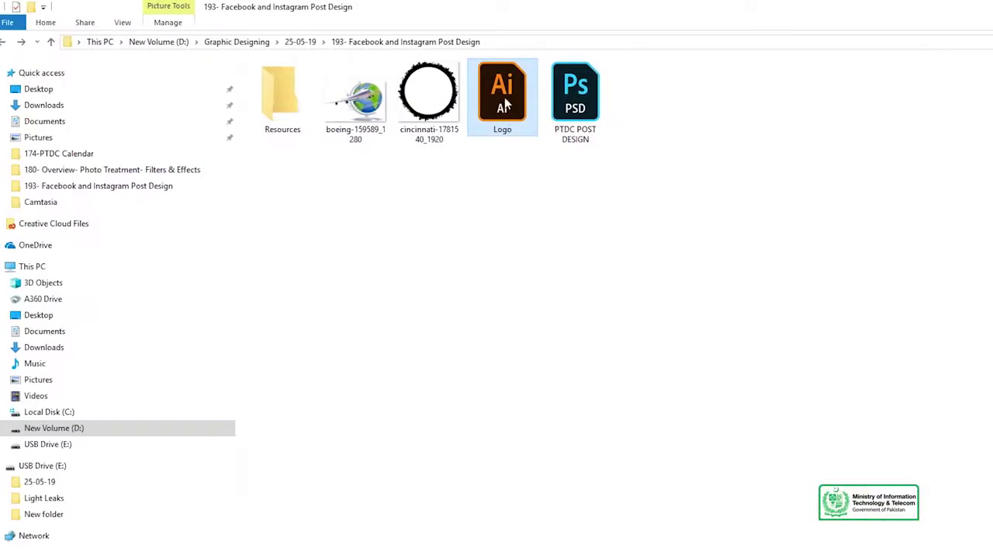
double_click(504, 97)
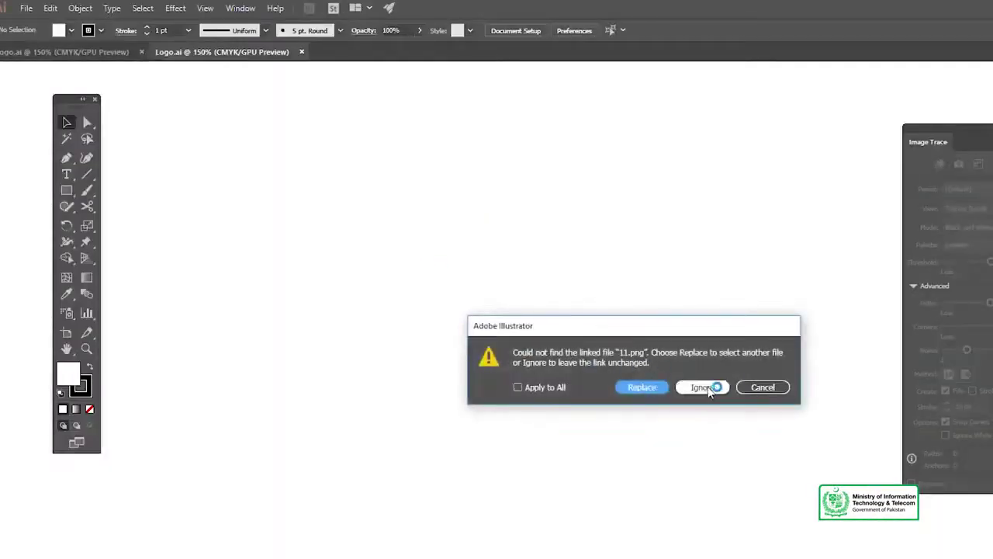
left_click(763, 388)
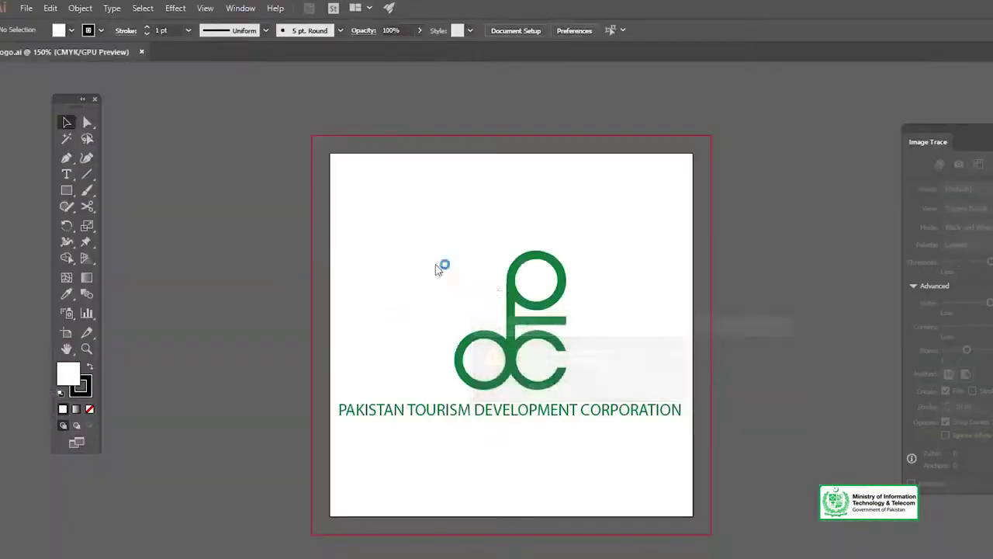
left_click(551, 351)
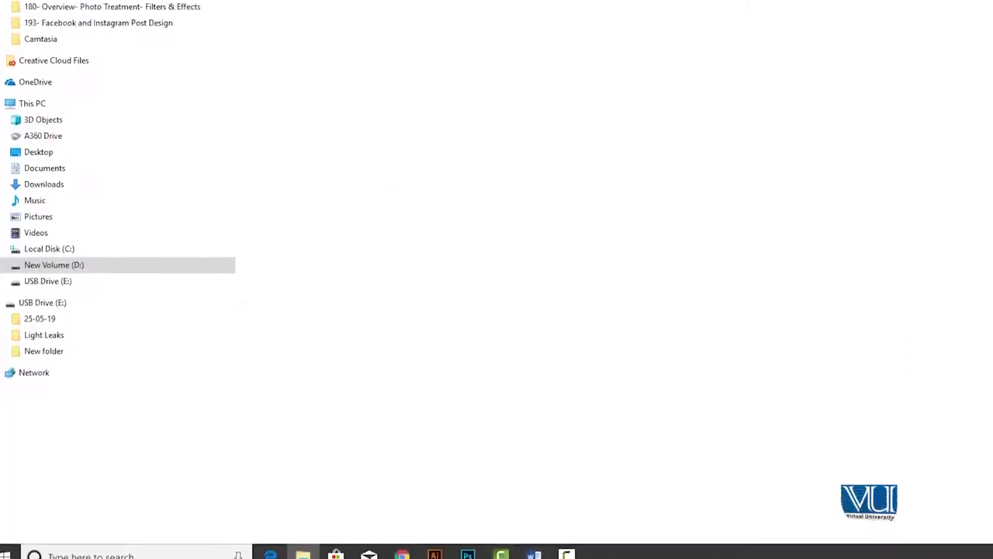
Switch to Photoshop and paste the copied logo into the post design as a Smart Object.
left_click(468, 549)
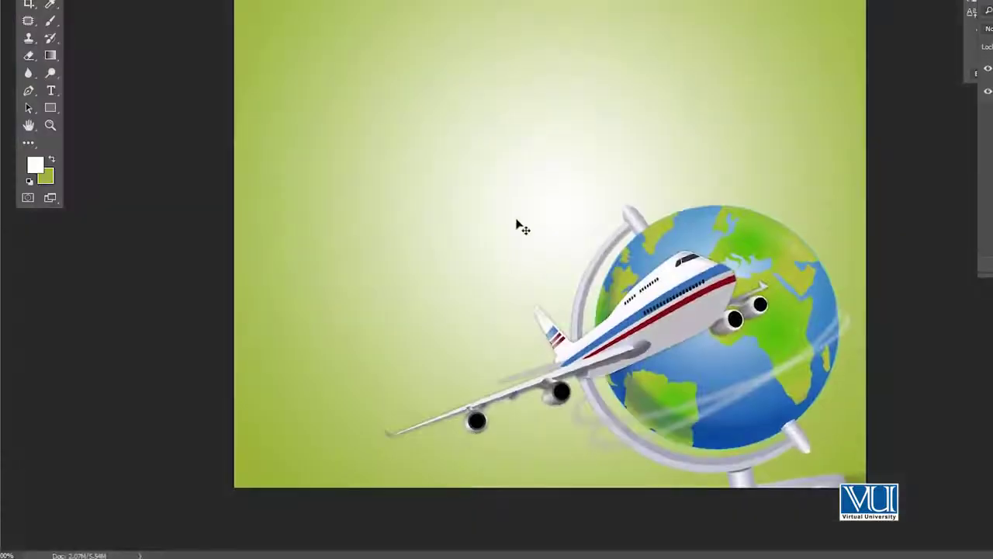
key("ctrl+v")
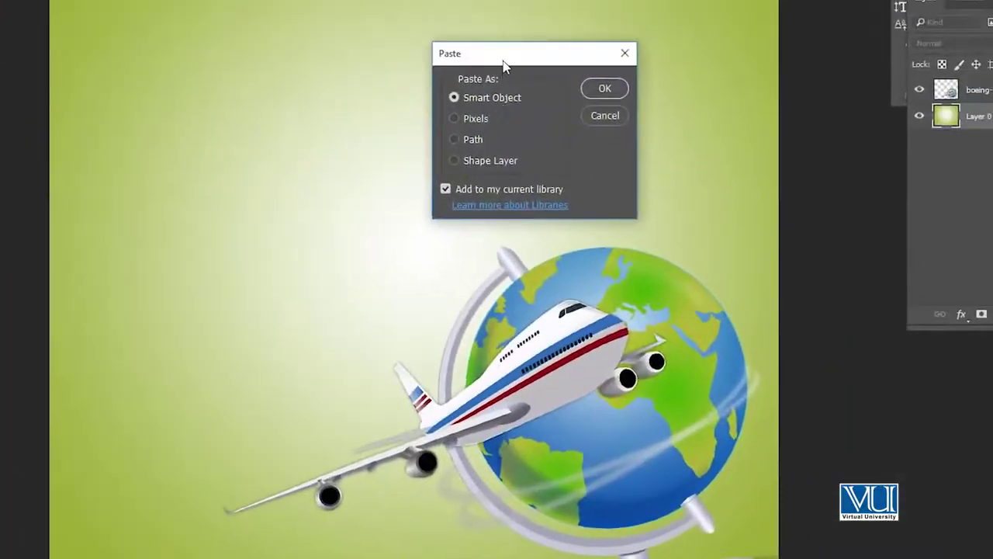
left_click_drag(503, 67, 396, 34)
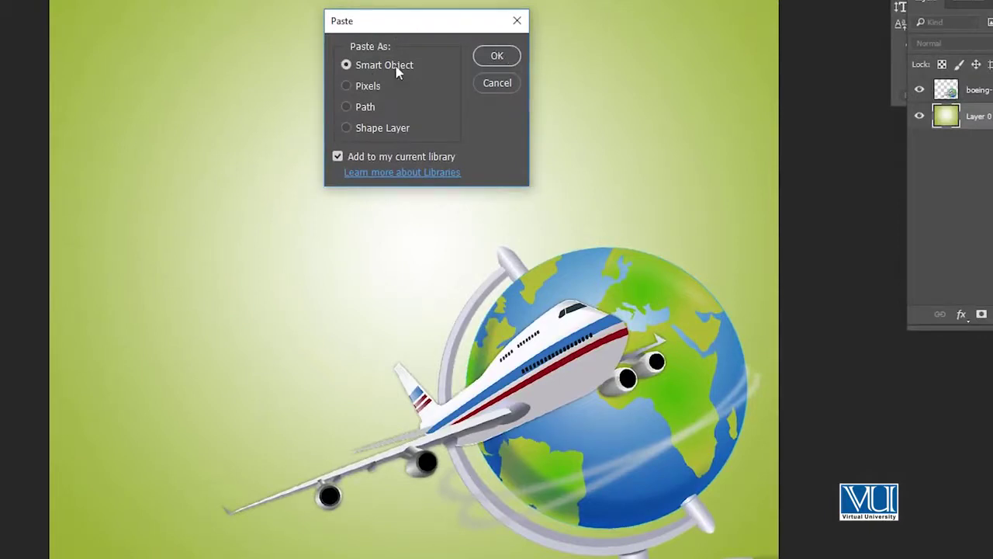
left_click(497, 57)
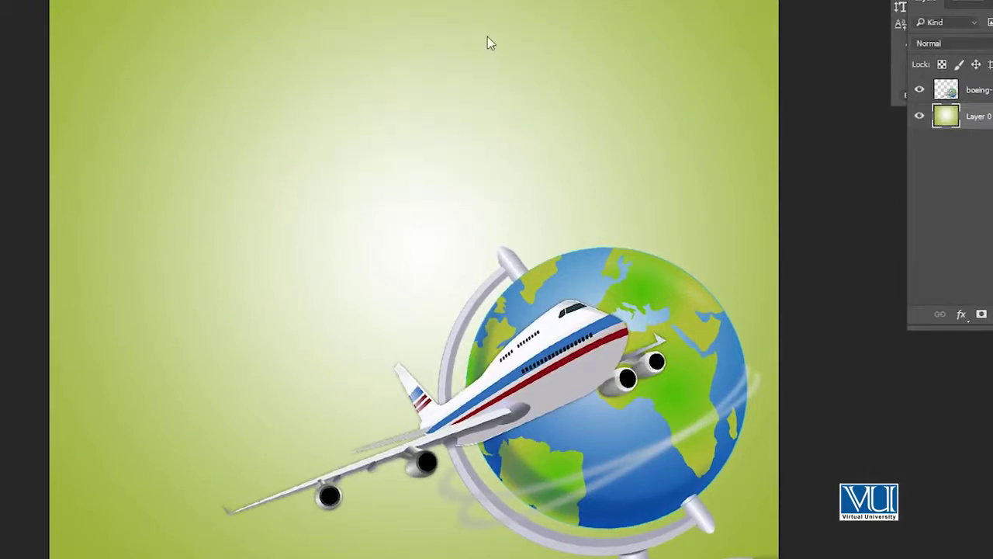
Scale down the pasted logo, place it near the canvas's top edge, and align it to the canvas's horizontal centre.
left_click_drag(435, 231, 435, 21)
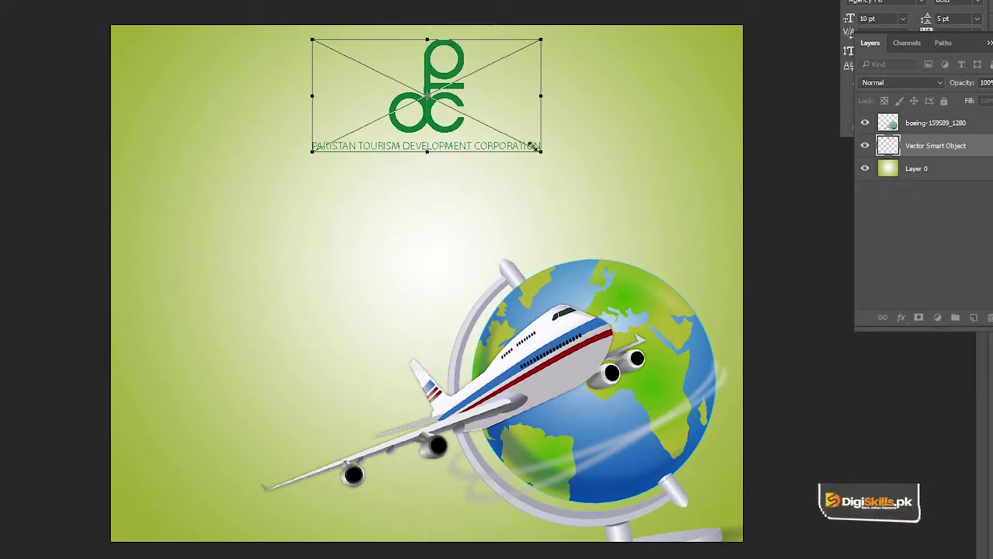
left_click_drag(532, 146, 495, 128)
left_click_drag(452, 99, 454, 82)
key("Return")
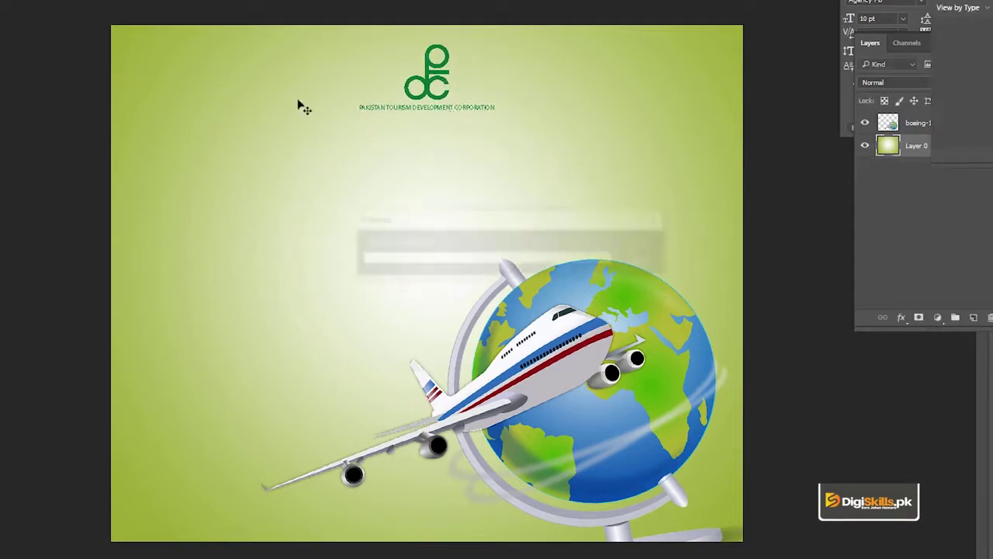
key("ctrl")
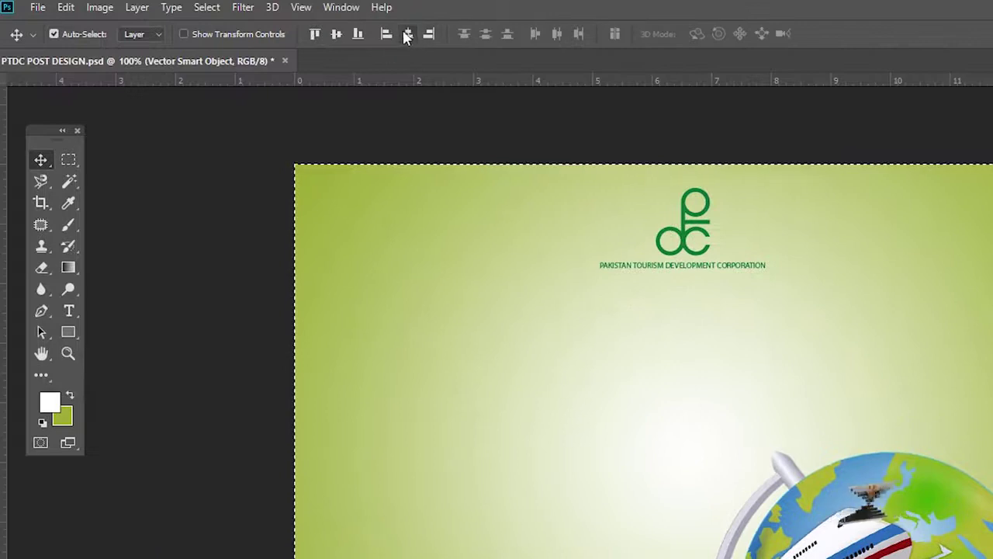
left_click(406, 36)
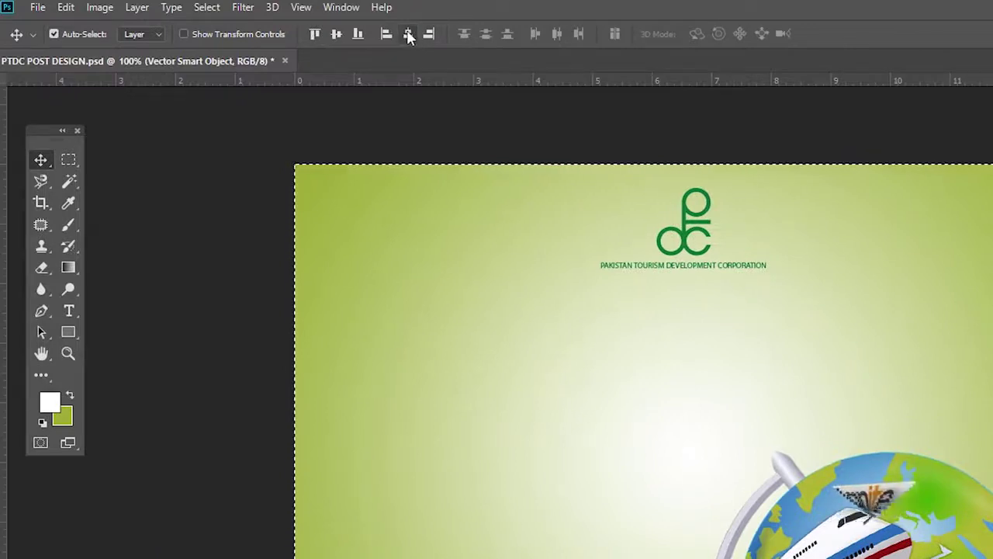
Deselect the canvas, put away the open library view, and rename the pasted logo's layer to lOGO.
key("ctrl+d")
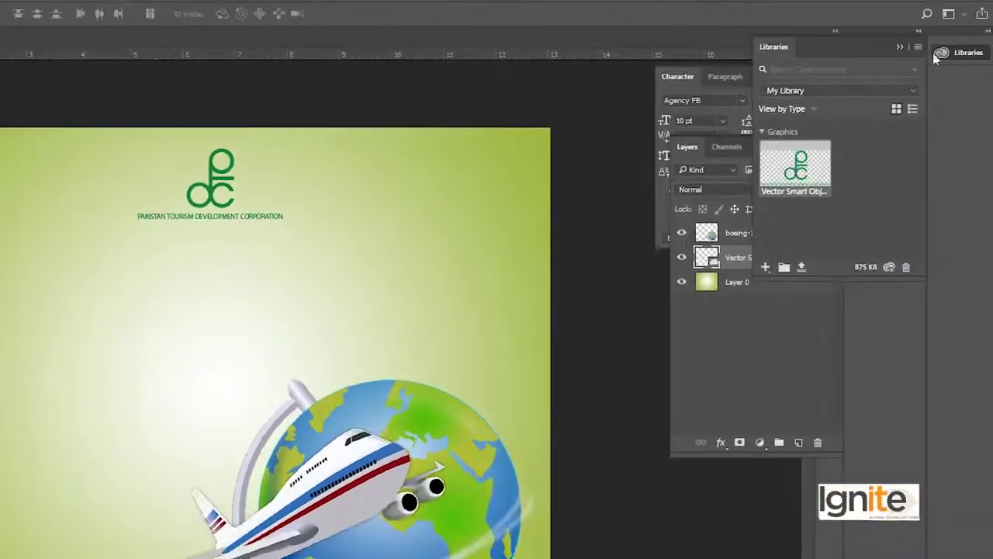
left_click(938, 55)
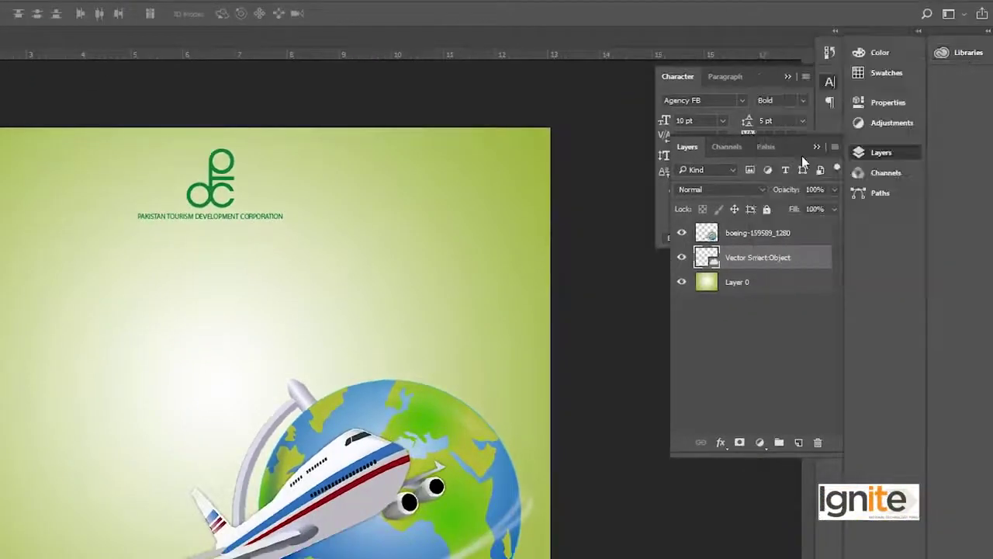
double_click(745, 258)
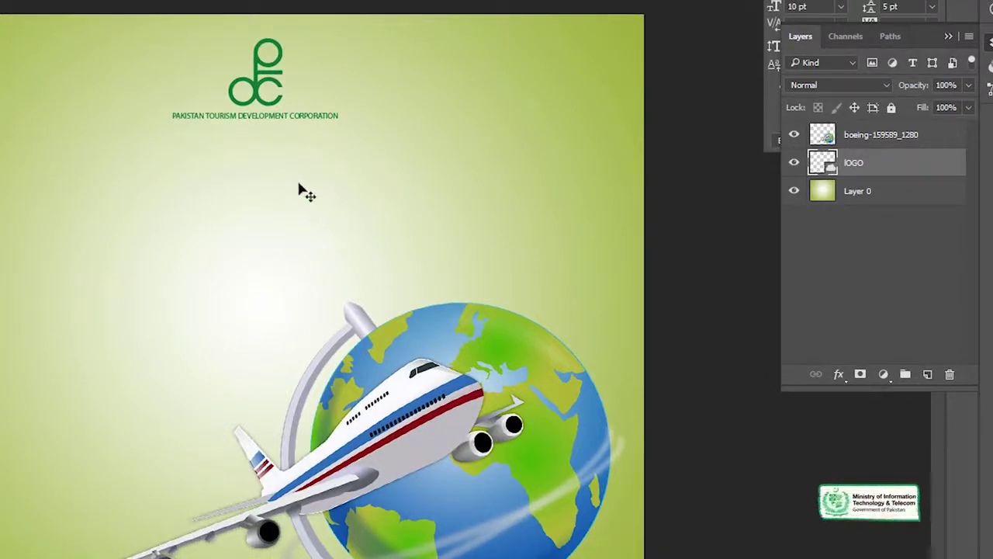
Add the text line "Celebrating World Tourism Day" below the logo on a layer above the airplane image, coloured in the background's green.
left_click(859, 139)
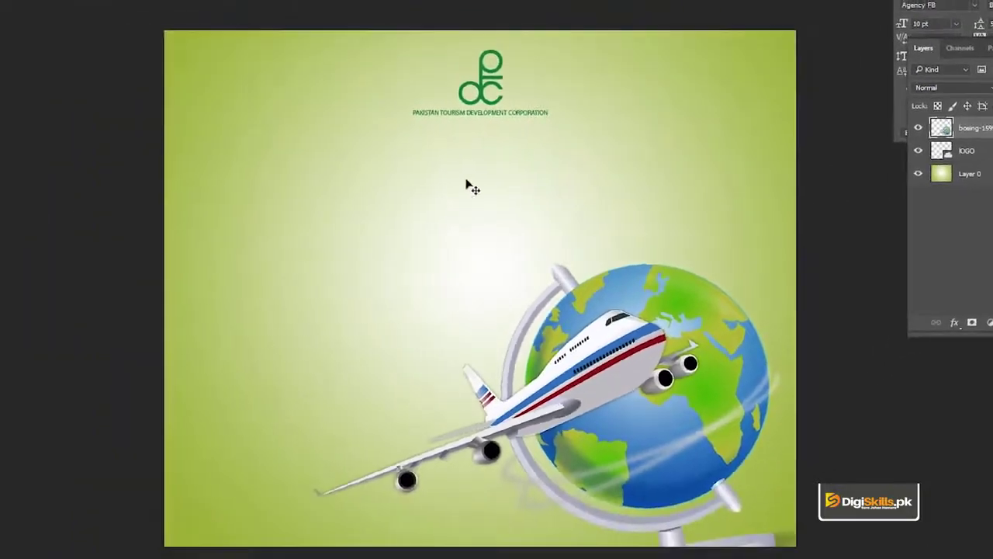
left_click(254, 198, "ctrl")
left_click(260, 199, "ctrl")
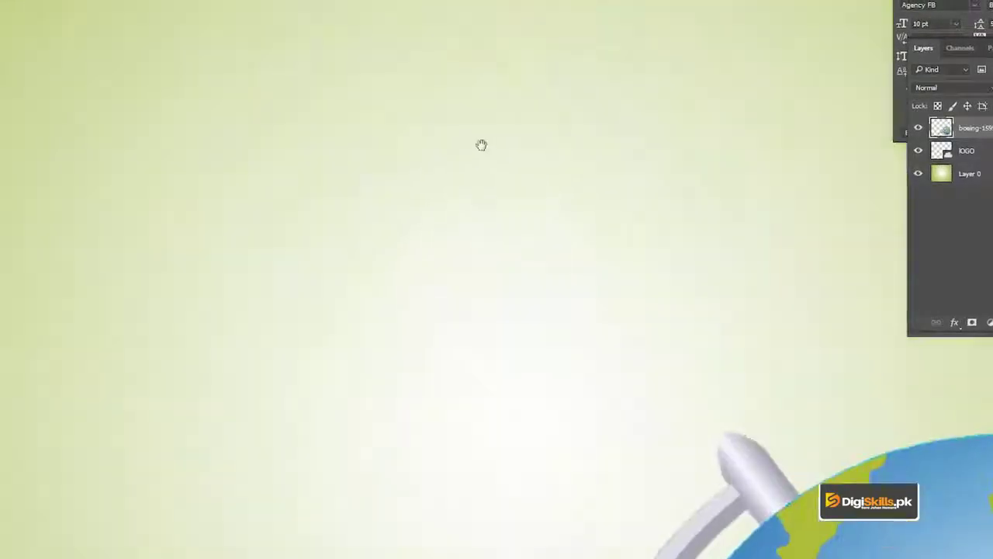
left_click_drag(481, 145, 473, 101)
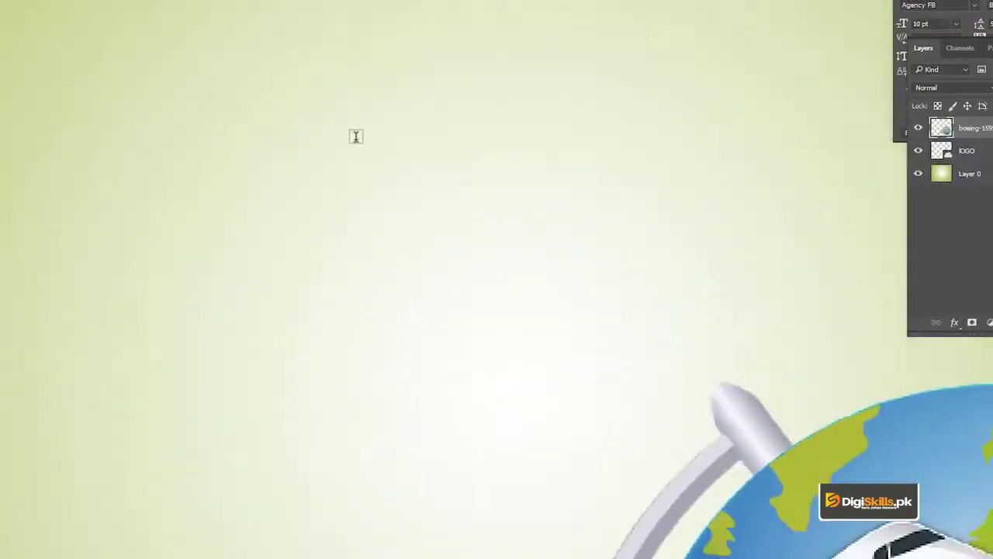
left_click(425, 128)
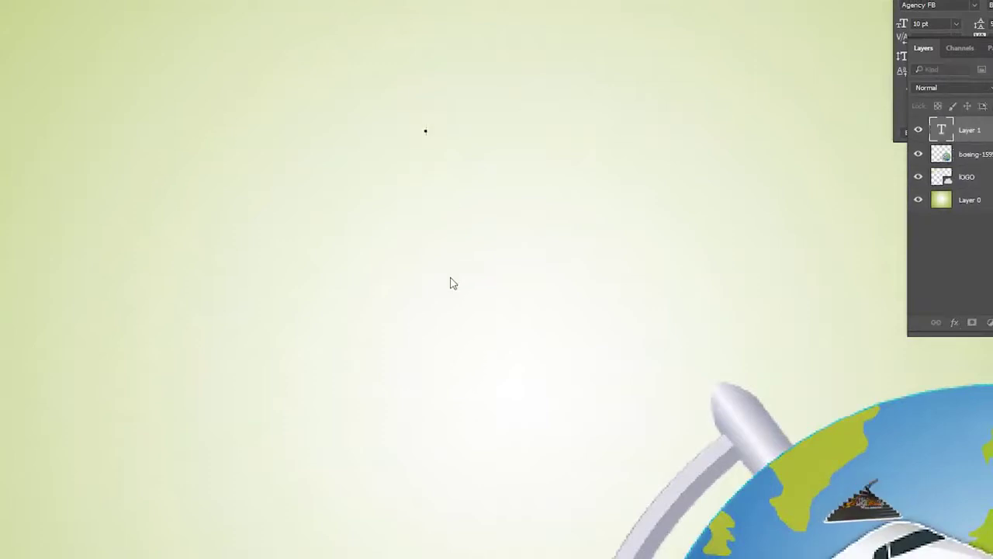
type("TRAVEL")
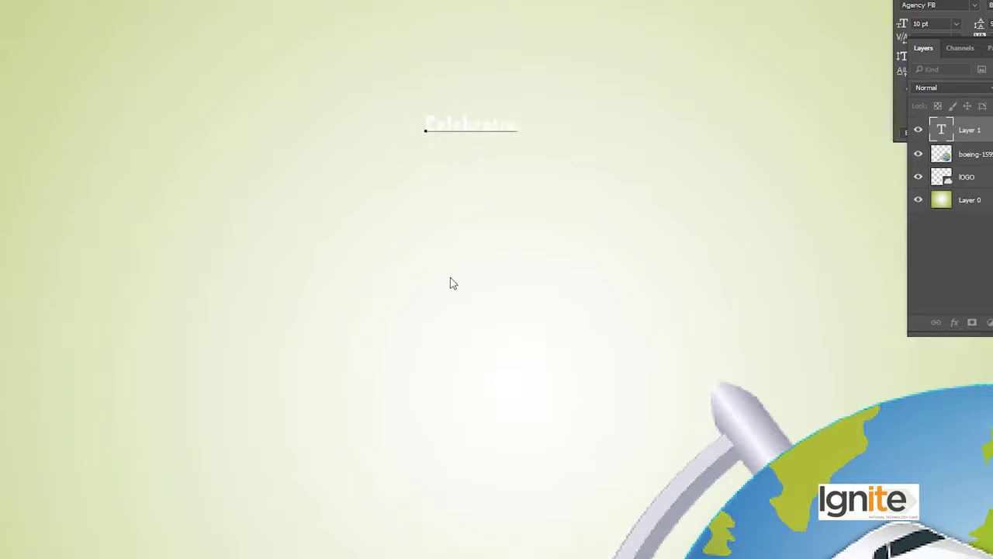
type("g World Tourism Day")
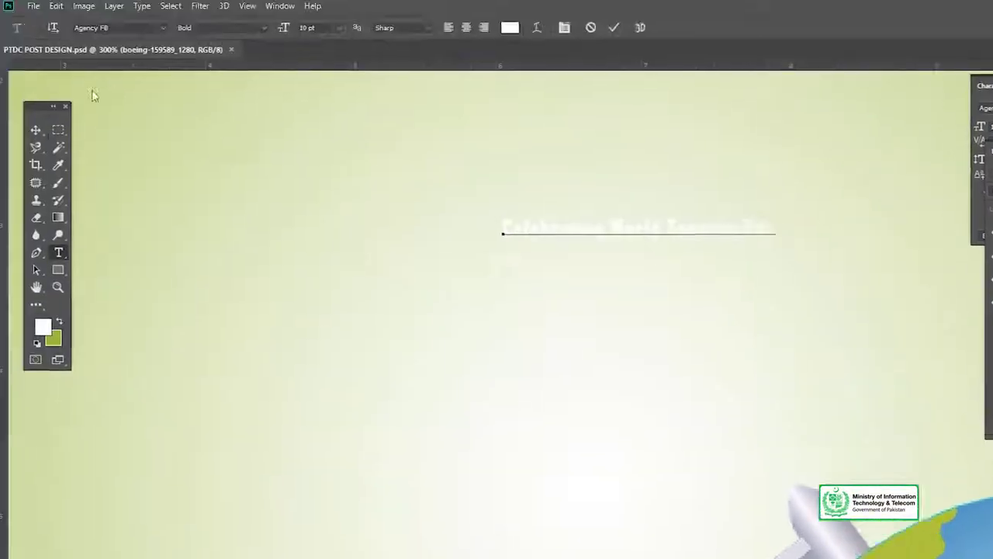
left_click(36, 129)
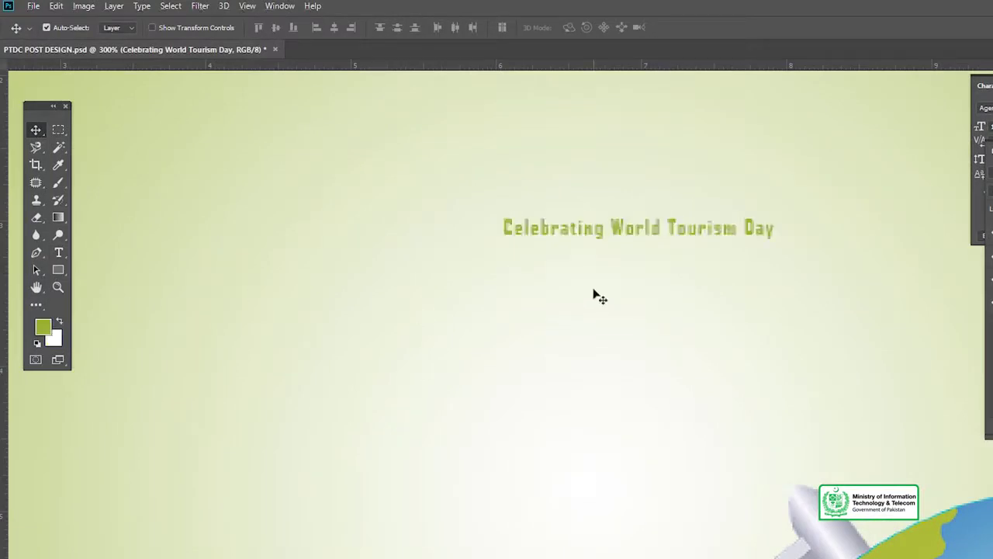
Scale the "Celebrating World Tourism Day" text up to about 39 pt and place it just beneath the logo.
key("ctrl+t")
left_click_drag(777, 212, 879, 141)
key("Return")
key("z")
left_click(665, 266, "alt")
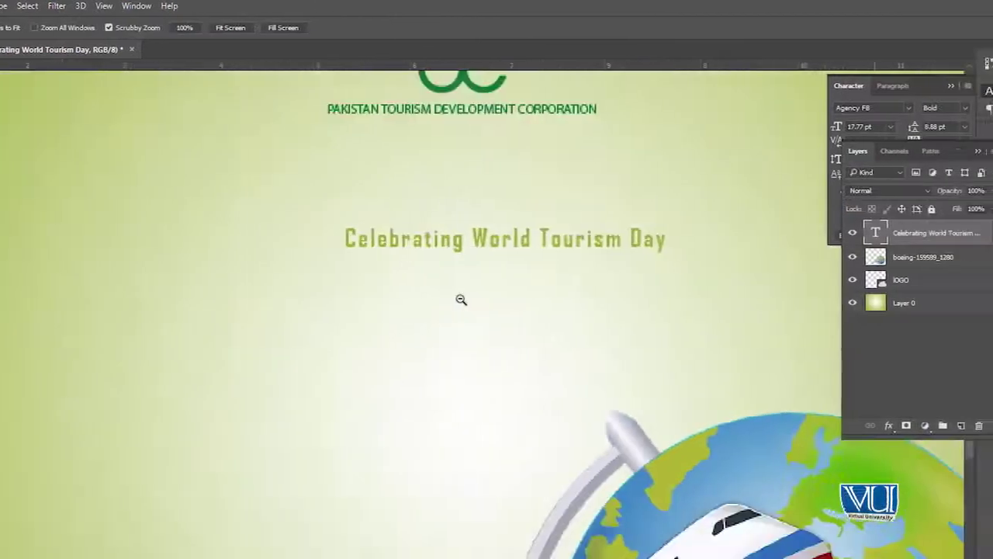
left_click(461, 300, "alt")
key("ctrl+t")
left_click_drag(523, 275, 612, 231)
key("Return")
key("v")
left_click_drag(483, 287, 477, 266)
Change the font of the whole "Celebrating World Tourism Day" text to Alex Brush Regular.
key("t")
triple_click(469, 257)
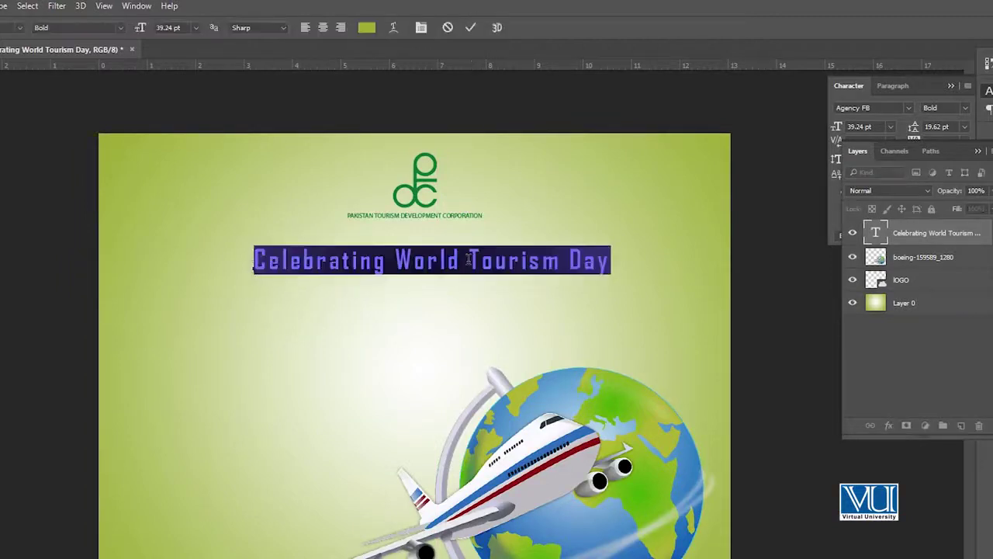
left_click(93, 22)
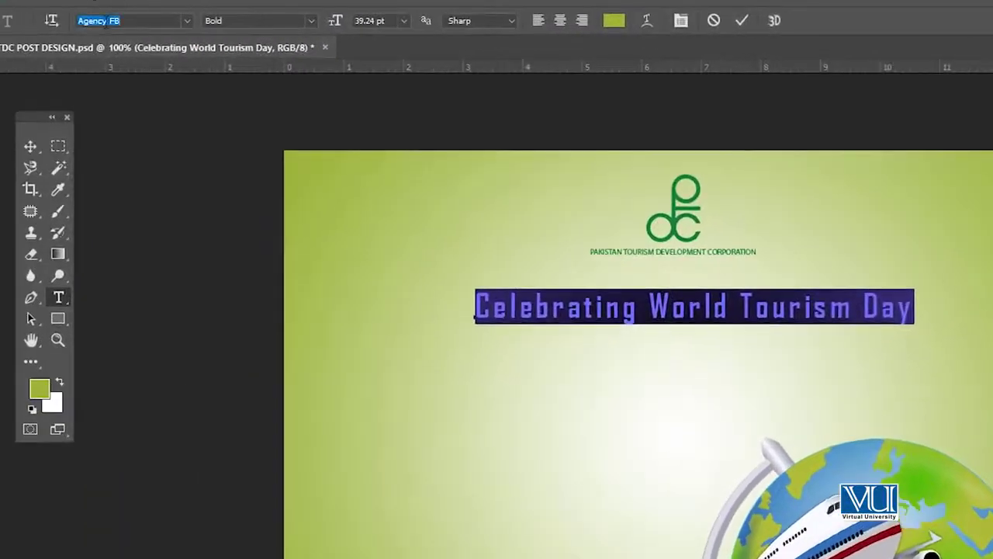
type("alex")
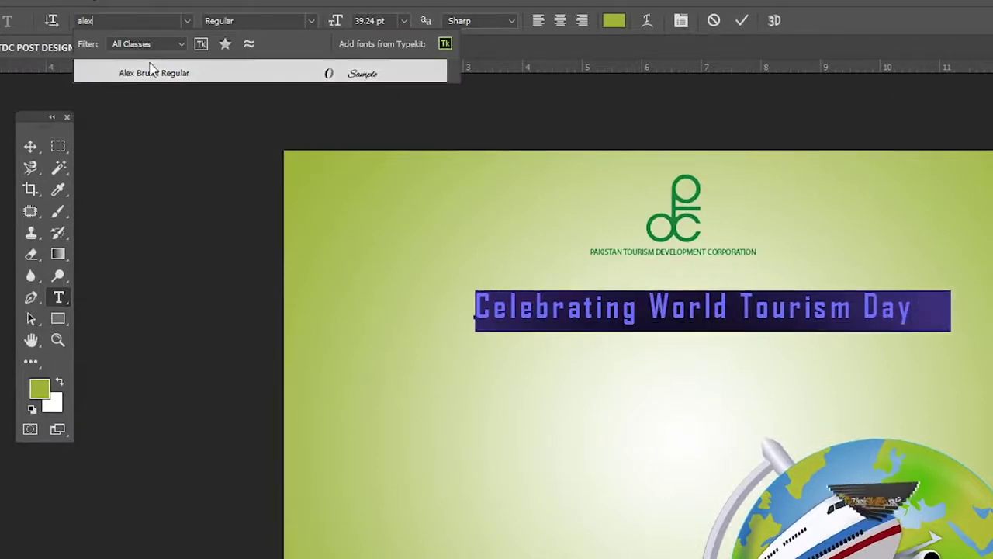
left_click(149, 72)
left_click(35, 146)
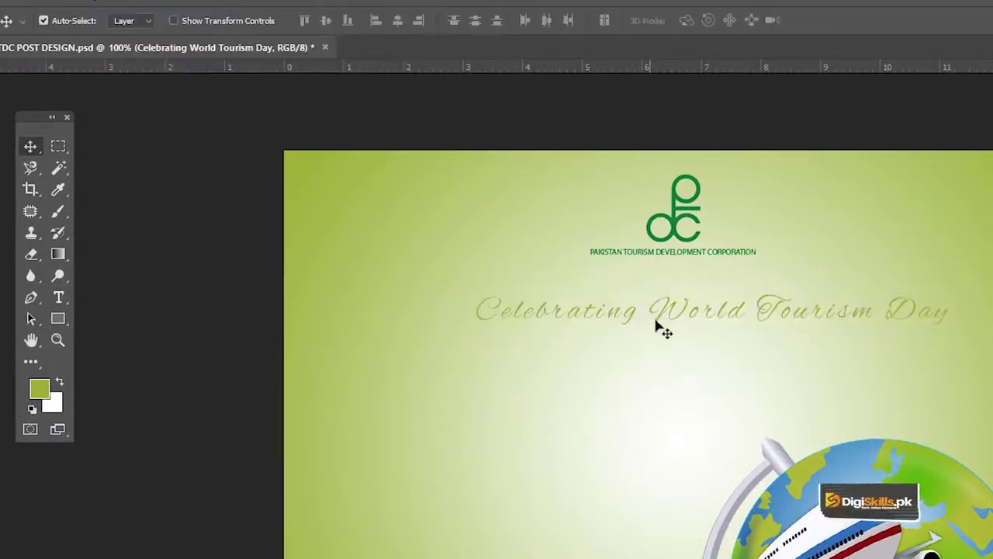
key("z")
left_click(671, 318)
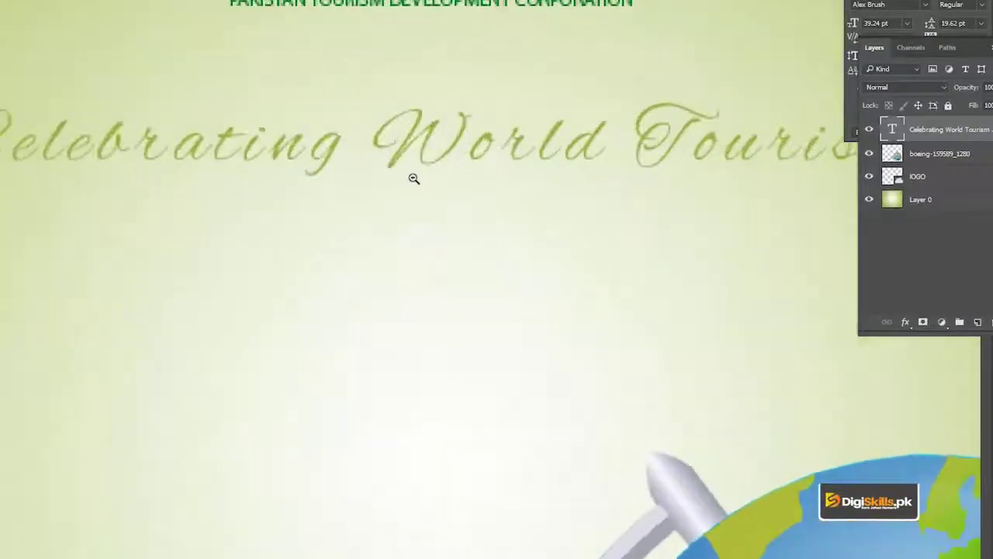
left_click(413, 179, "alt")
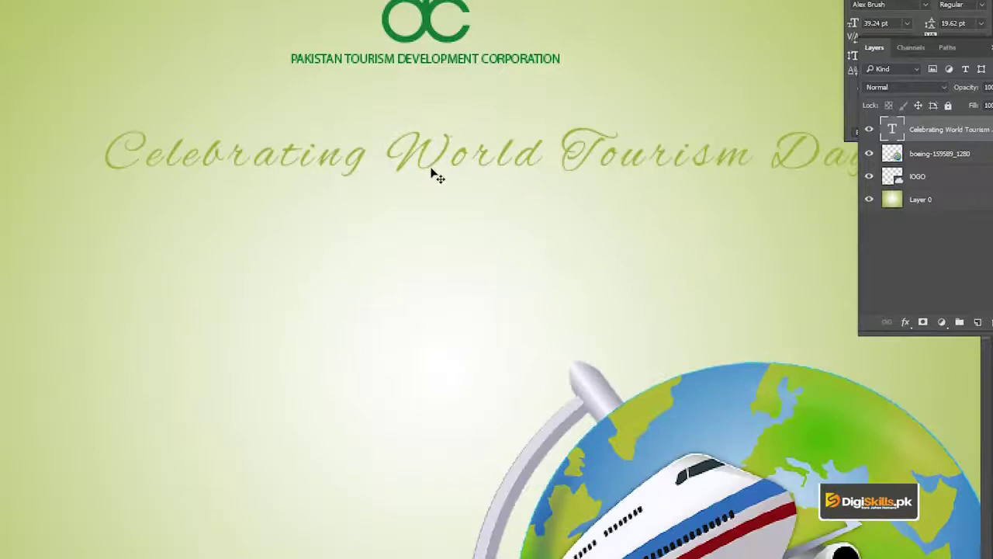
key("t")
left_click(430, 162)
key("ctrl+a")
left_click(2, 16)
key("z")
left_click(400, 187, "alt")
left_click(456, 182, "ctrl")
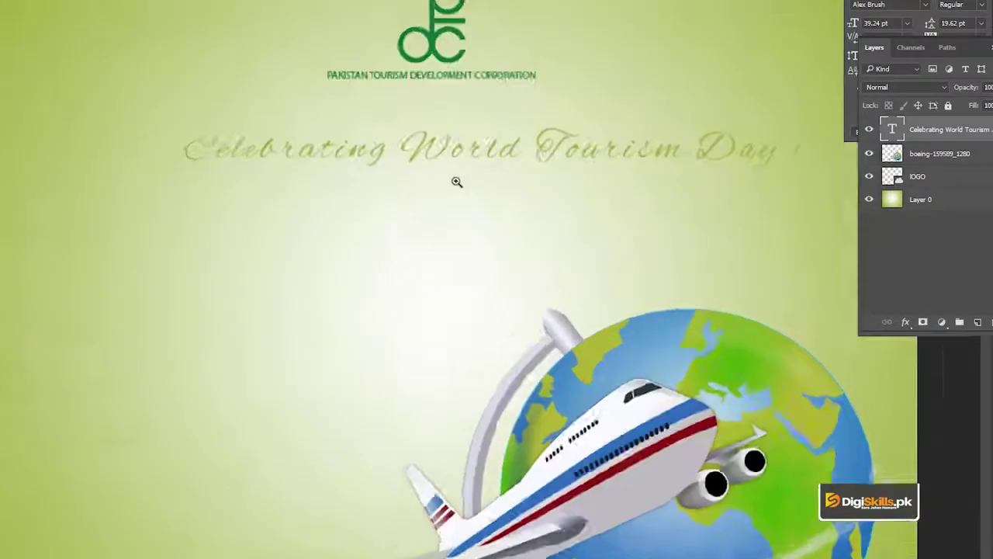
Break the heading into two lines so that "World Tourism Day" starts on a new line below "Celebrating".
left_click(397, 139)
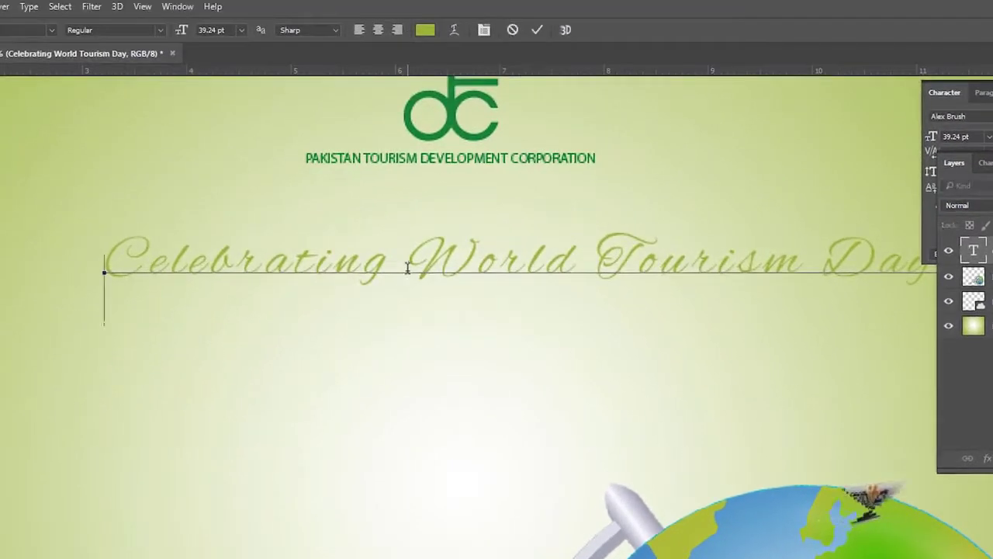
left_click(407, 268)
key("Return")
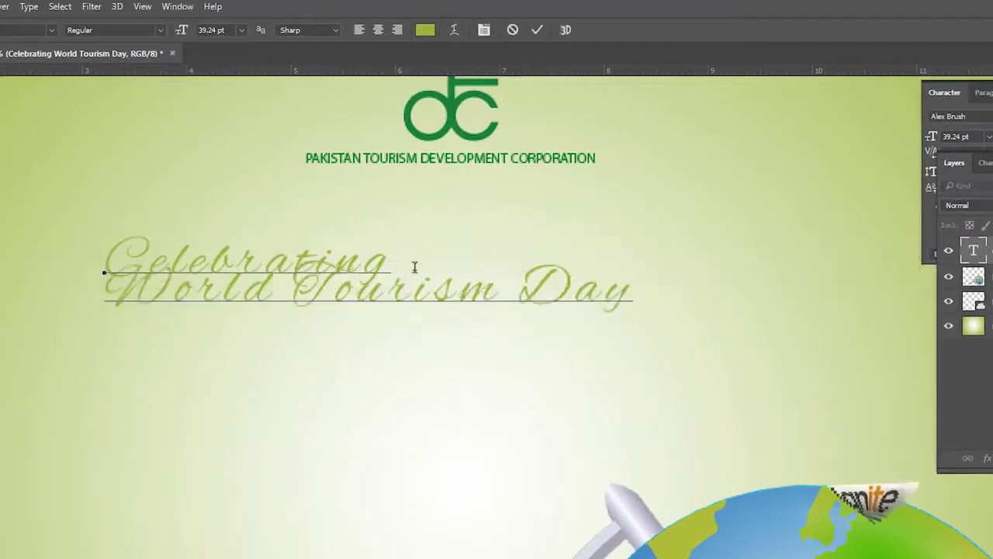
key("ctrl+Return")
Centre-align the two heading lines and move the text block back underneath the logo.
left_click(223, 237)
key("ctrl+a")
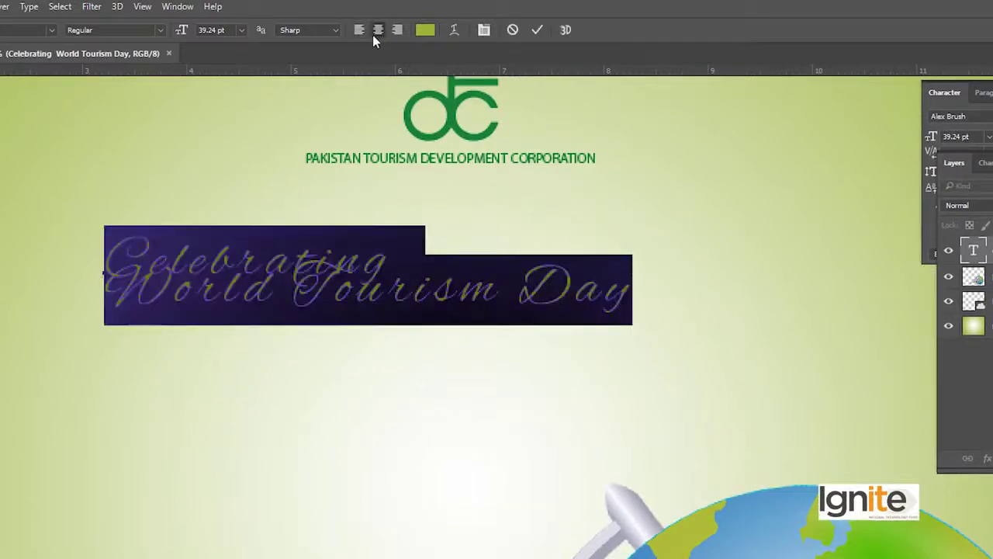
left_click(376, 33)
left_click(34, 140)
left_click_drag(289, 274, 341, 276)
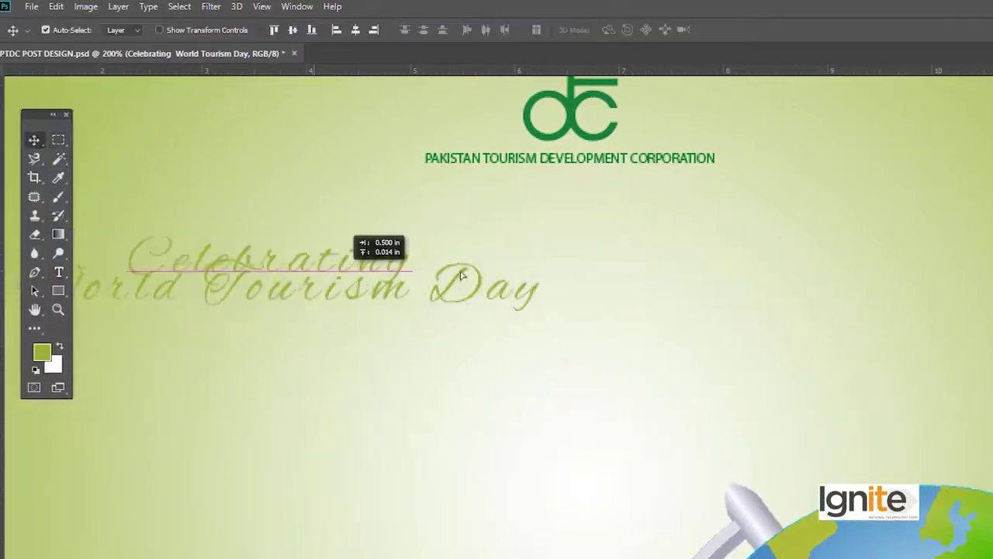
left_click_drag(461, 275, 575, 274)
Set the leading of the two-line heading to 36 pt.
key("t")
left_click(556, 271)
key("ctrl+a")
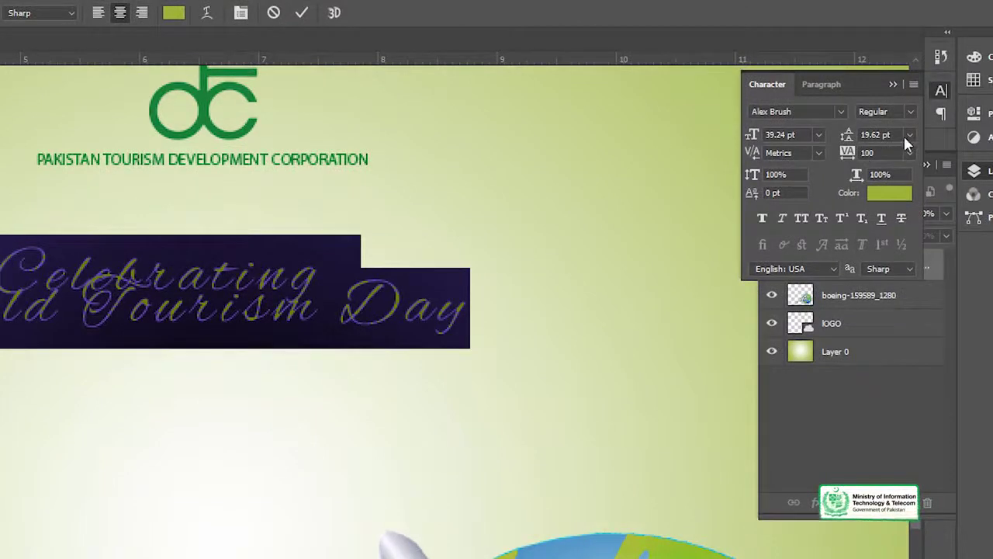
left_click(907, 135)
left_click(894, 363)
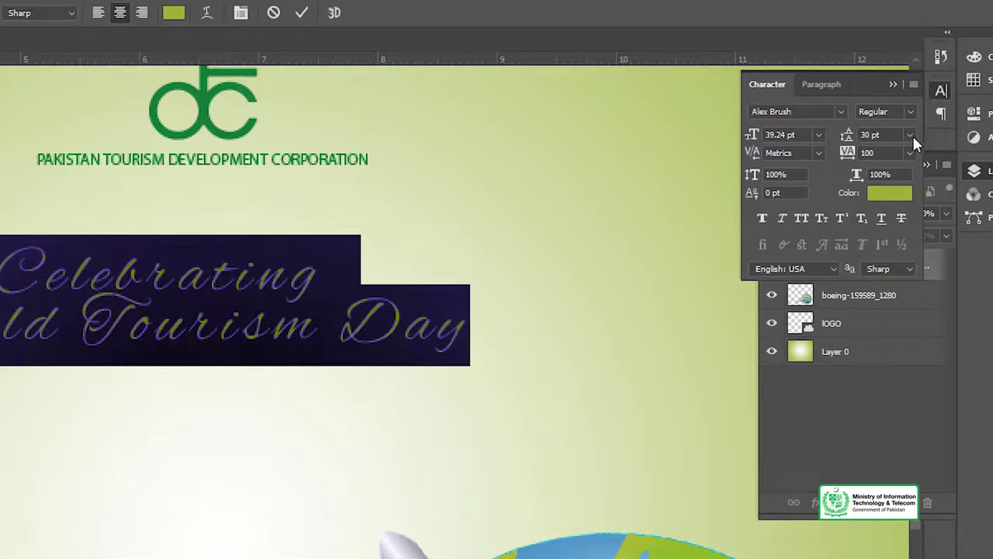
left_click(910, 134)
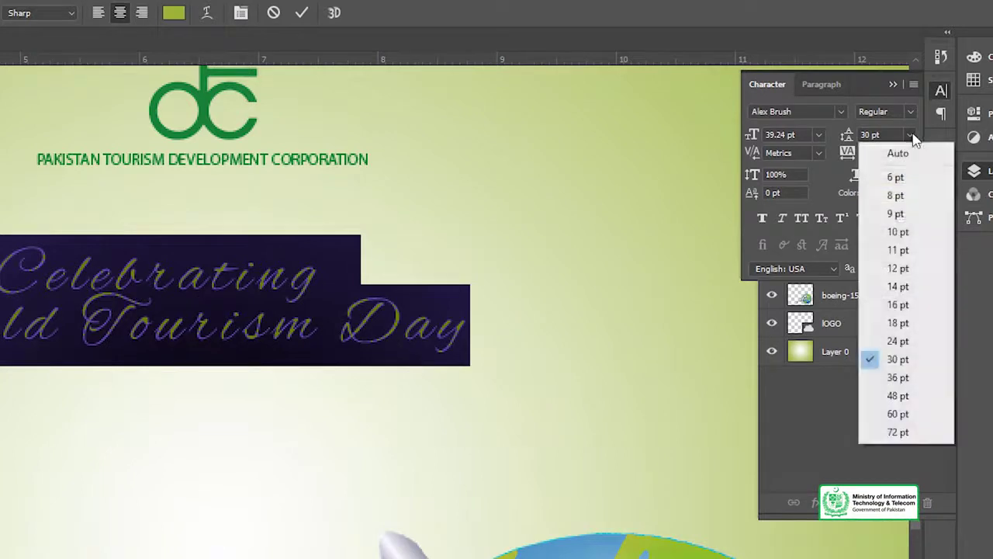
left_click(901, 376)
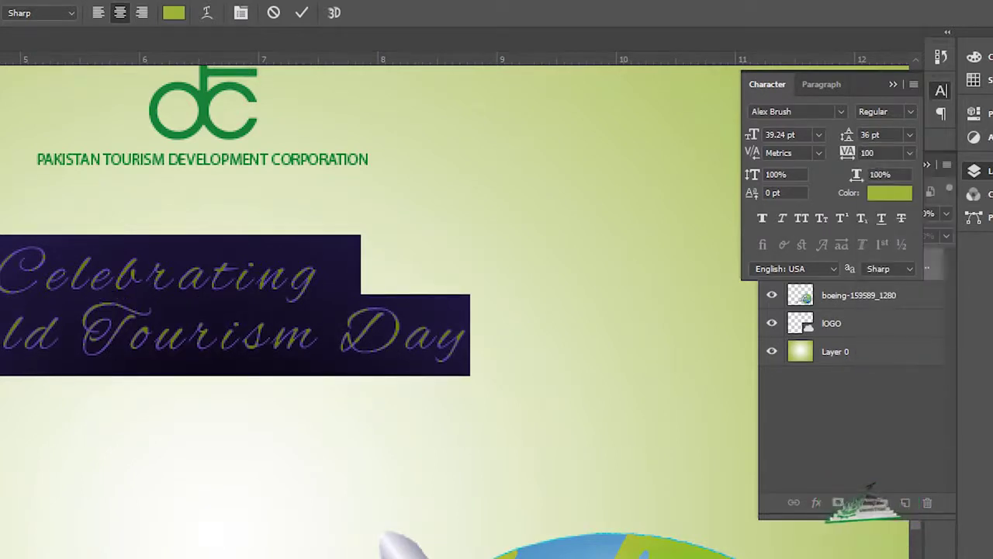
key("ctrl+Return")
Move the two-line heading up closer to the logo, centred beneath it, and collapse the character settings.
key("v")
left_click_drag(441, 215, 504, 159)
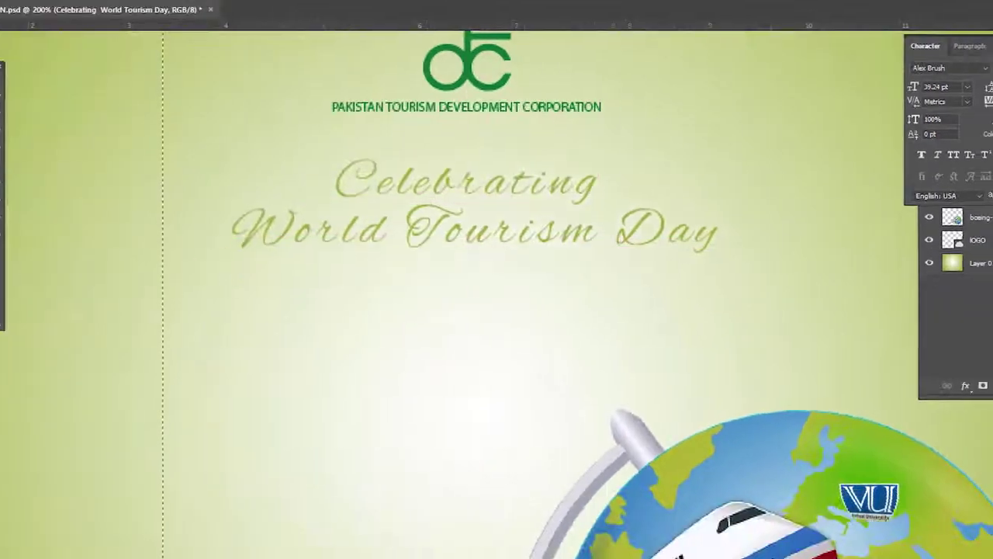
left_click(969, 51)
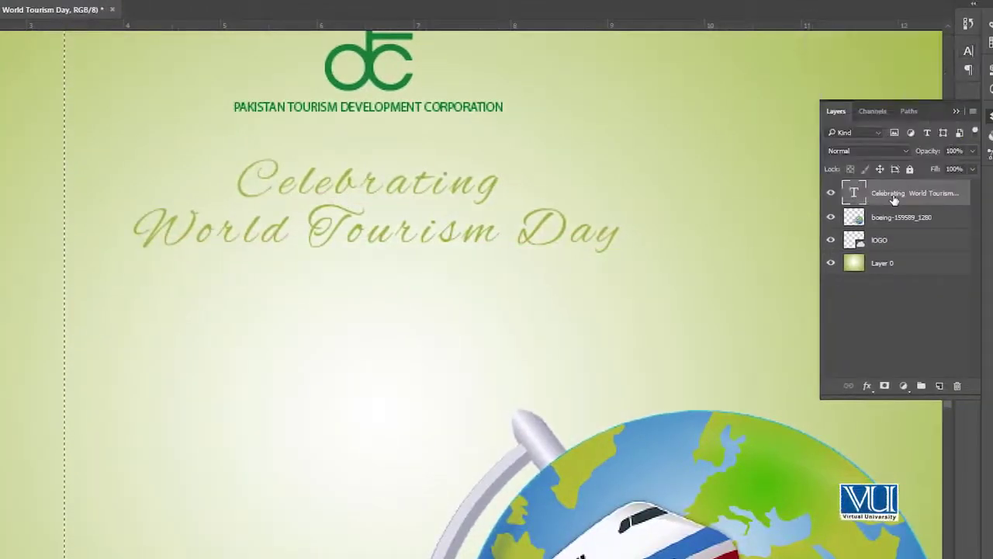
Add an outside Stroke layer style to the heading text and reduce its size to 1 px.
right_click(894, 200)
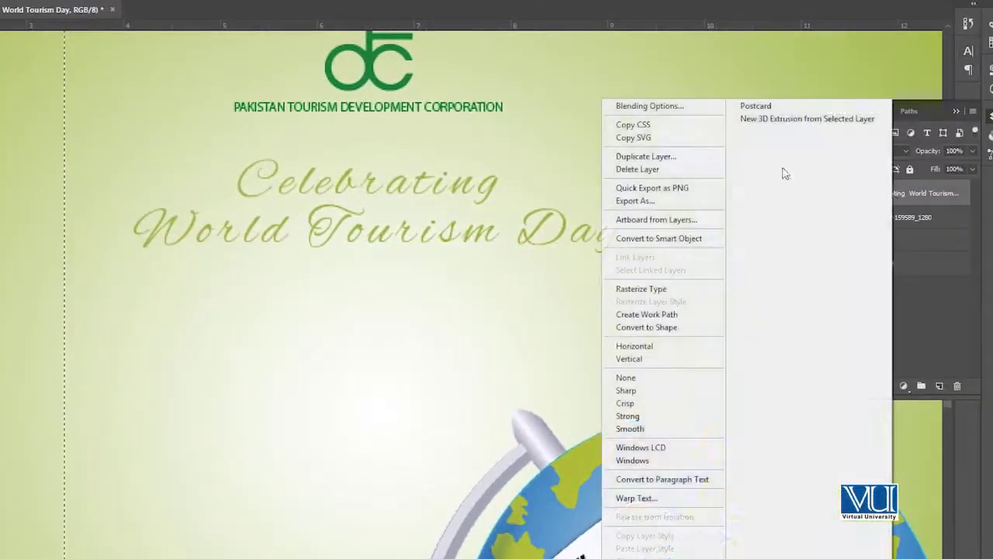
left_click(688, 104)
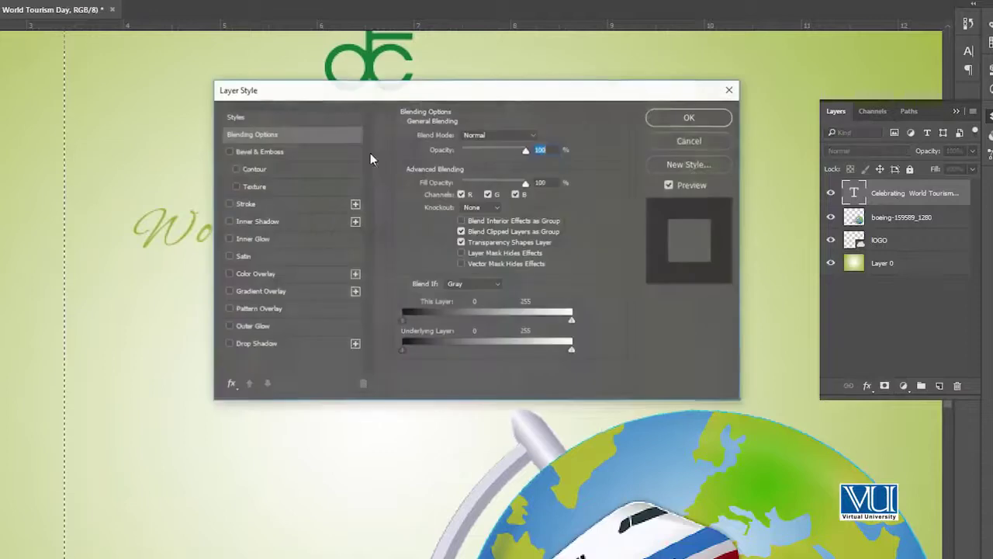
left_click_drag(430, 96, 735, 89)
left_click(499, 196)
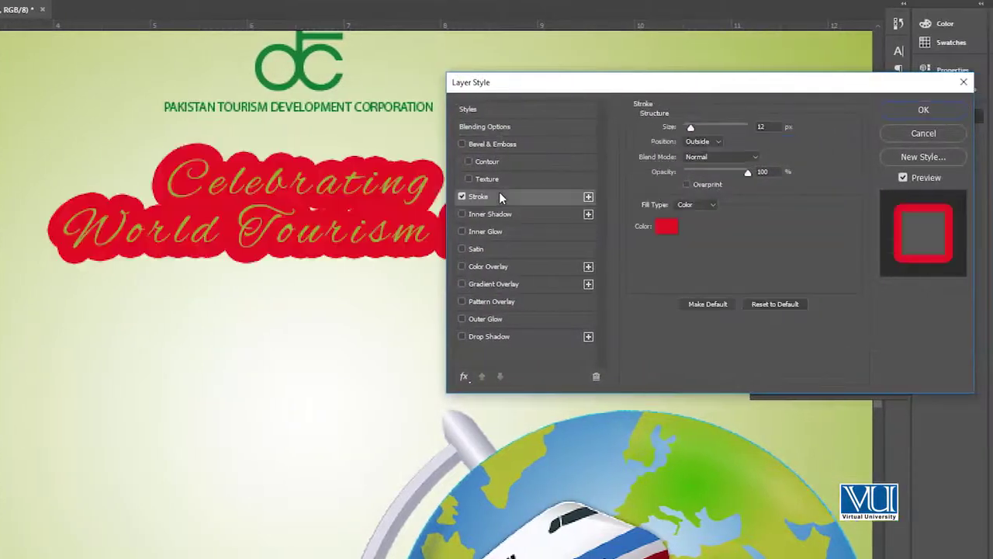
left_click_drag(687, 127, 683, 130)
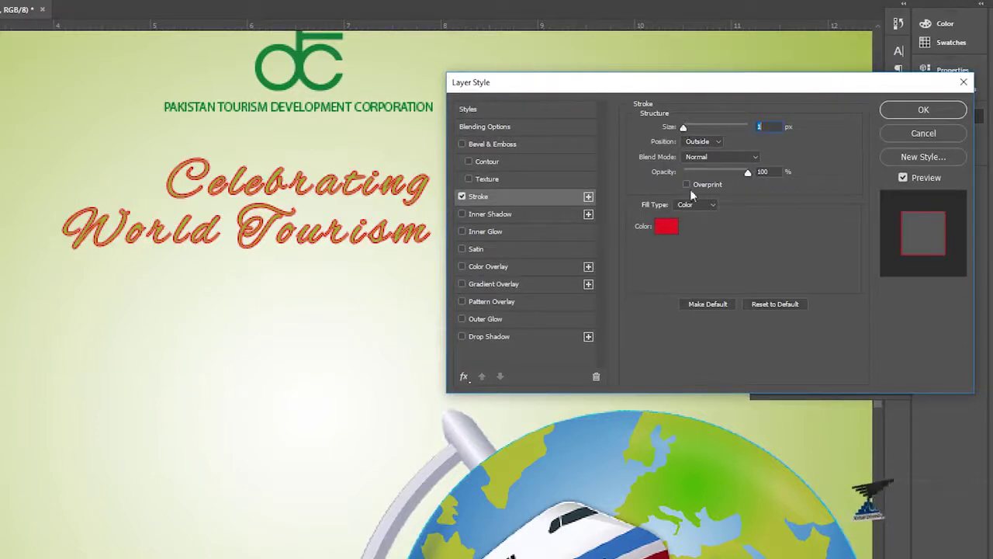
Set the heading's stroke colour to white (ffffff) and its size to 3 px.
left_click(665, 226)
type("ffffff")
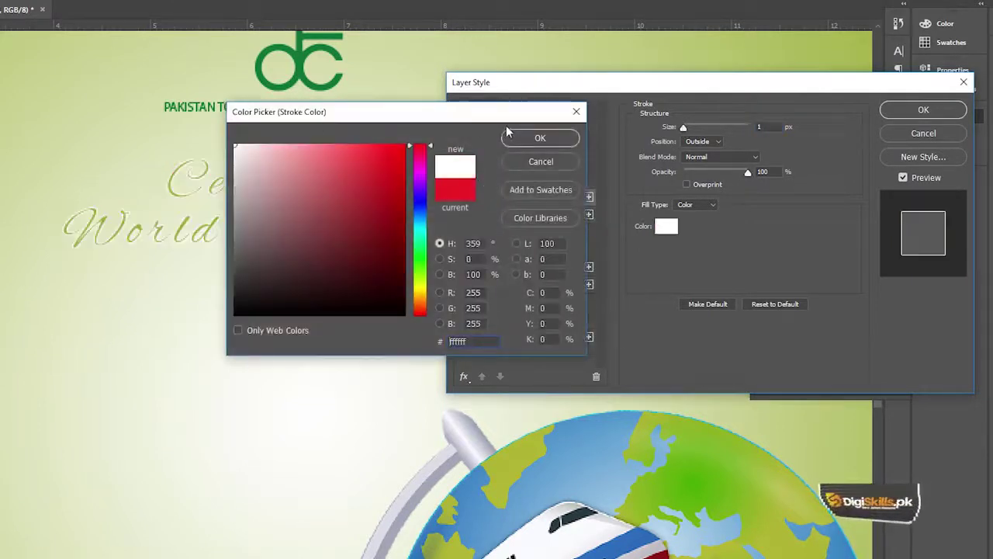
key("Return")
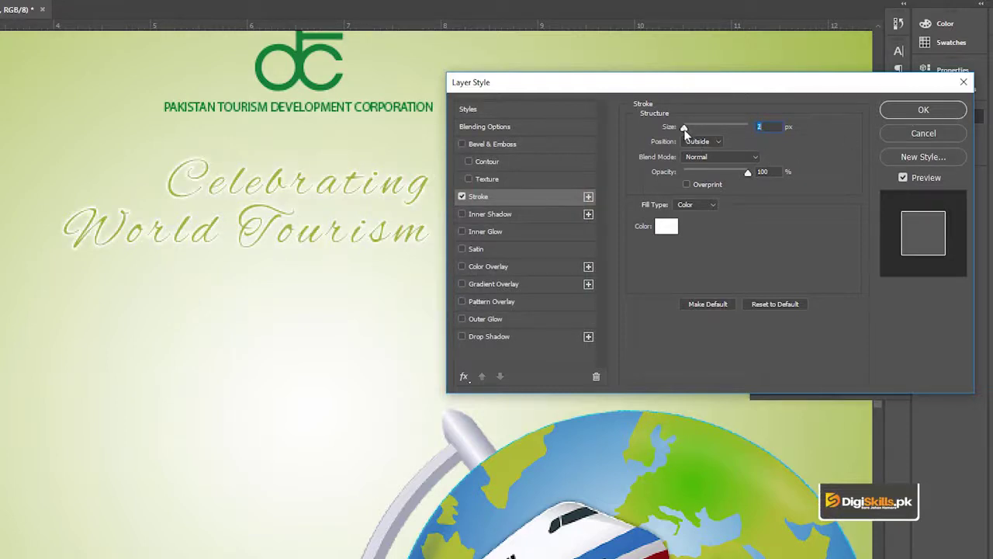
left_click_drag(686, 132, 686, 133)
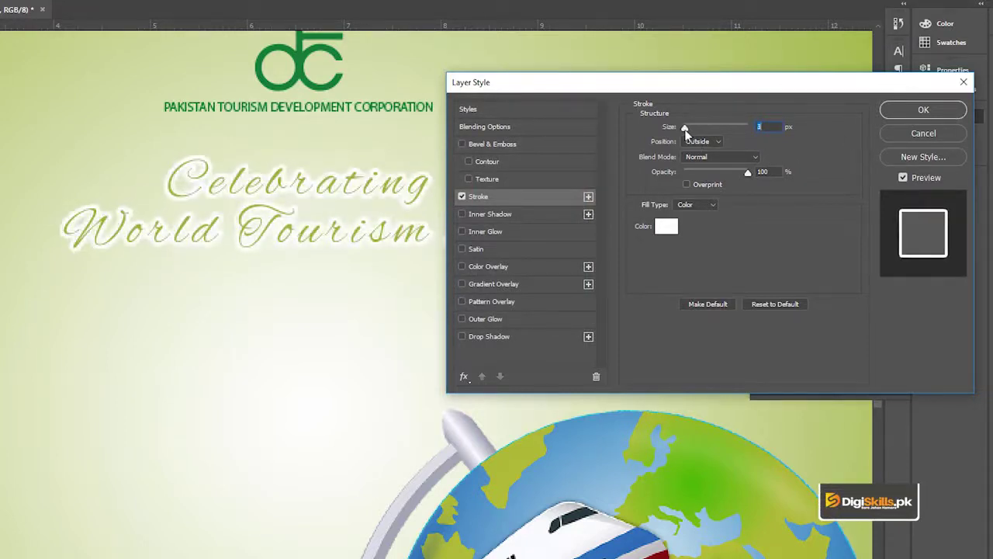
Apply the heading's stroke style and centre the heading horizontally on the canvas.
left_click(912, 111)
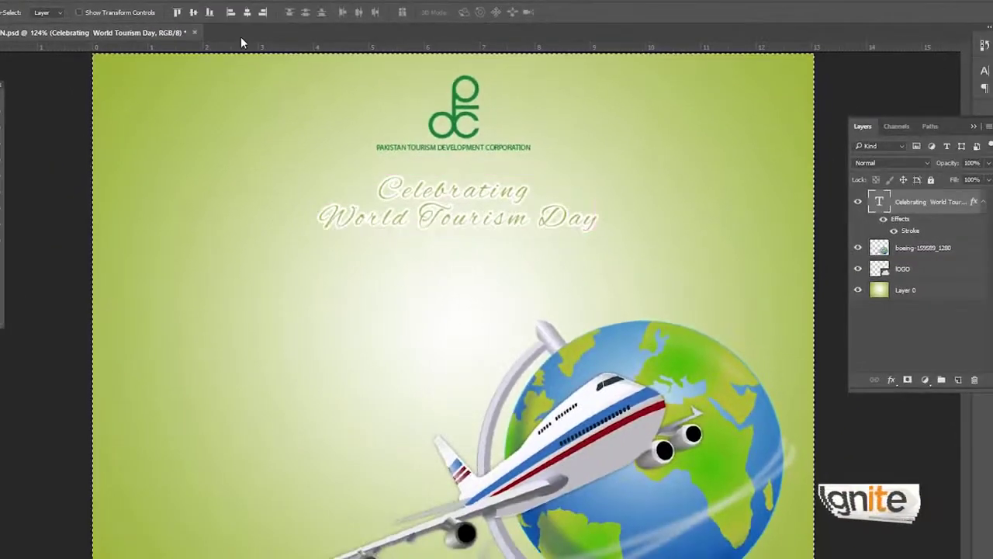
left_click(248, 12)
left_click_drag(350, 200, 351, 201)
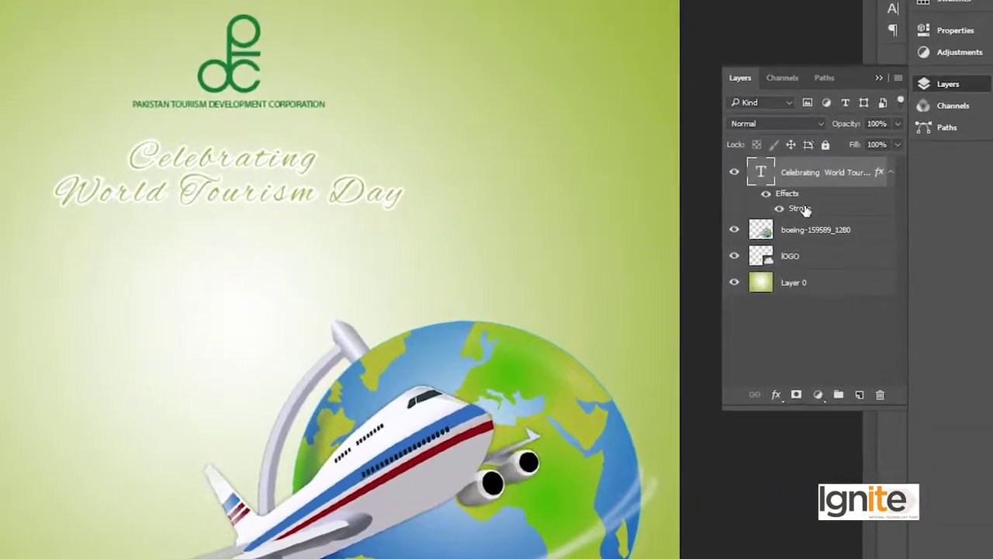
Try dark grey shades for the heading's stroke colour and return it to white.
double_click(803, 208)
left_click(625, 210)
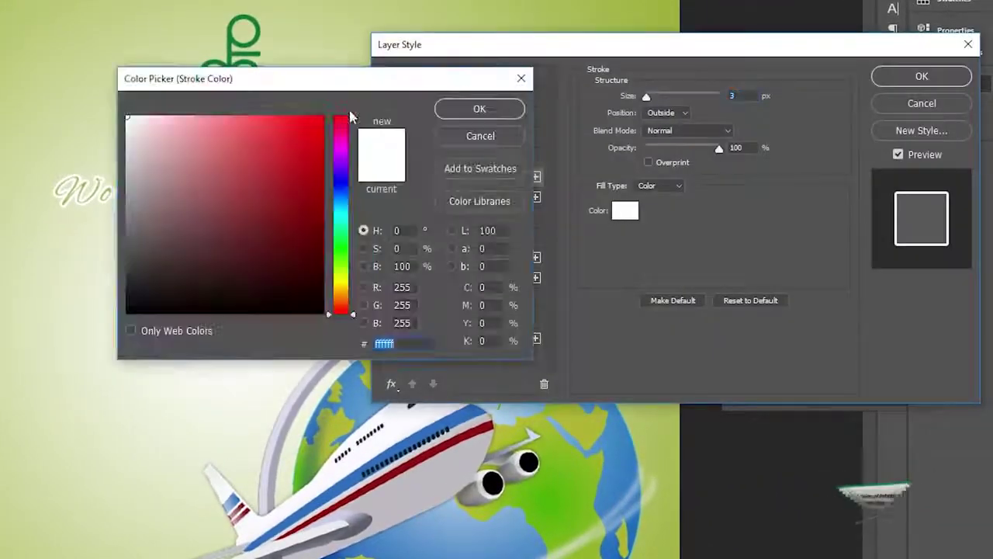
left_click_drag(321, 78, 556, 52)
mouse_move(384, 166)
left_mouse_down()
mouse_move(342, 174)
mouse_move(363, 145)
mouse_move(350, 134)
left_mouse_up()
left_click(364, 215)
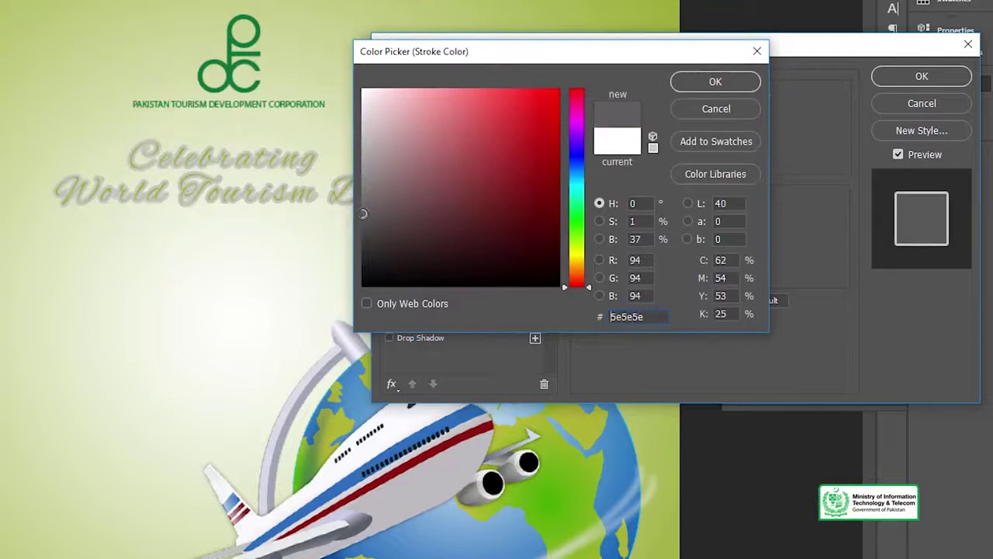
left_click_drag(364, 215, 364, 232)
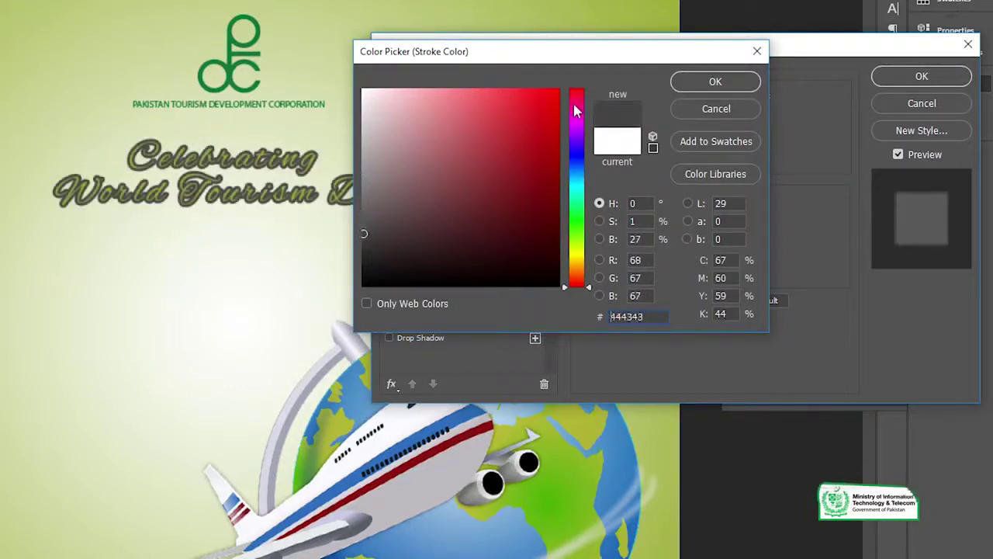
left_click_drag(364, 233, 342, 85)
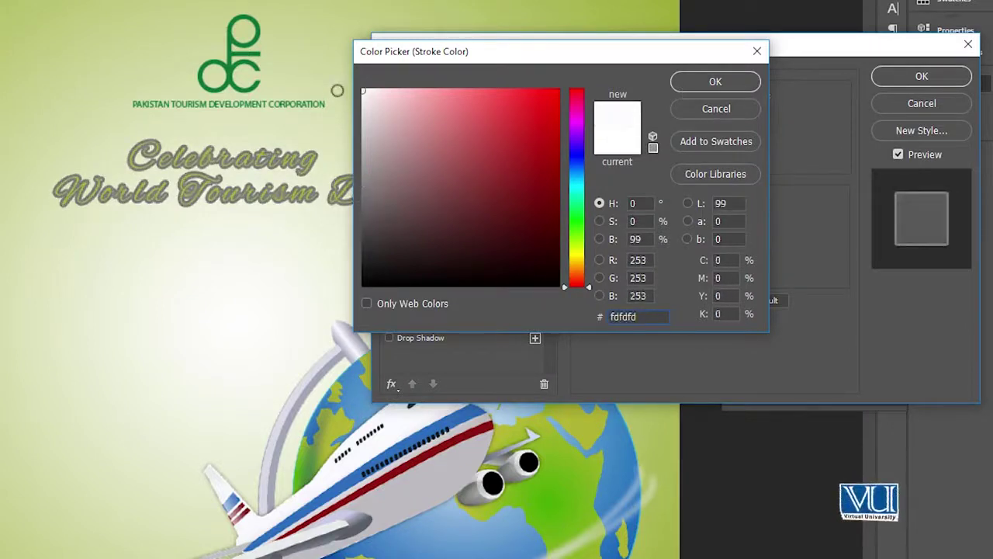
left_click(715, 82)
left_click(922, 77)
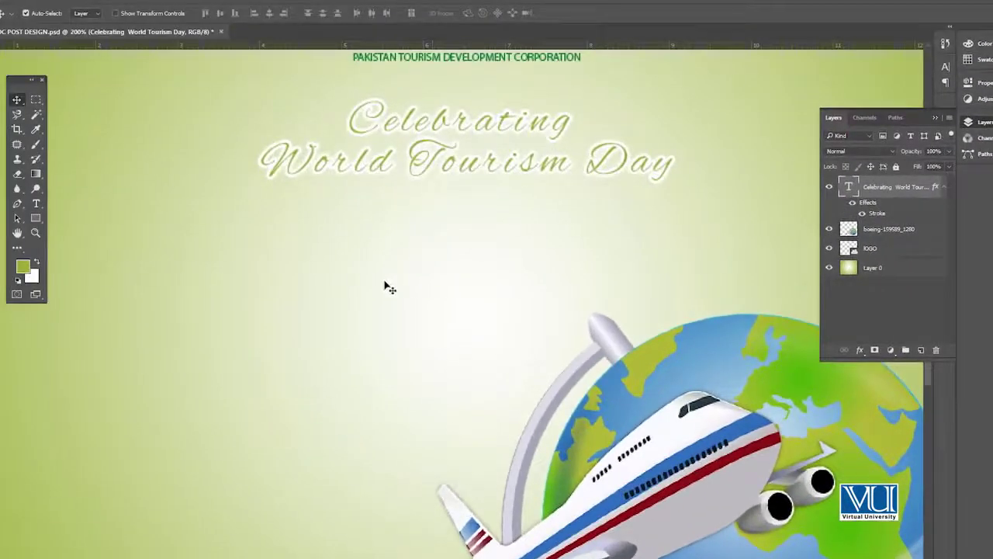
Add a new text layer reading "27th September" below the heading.
key("t")
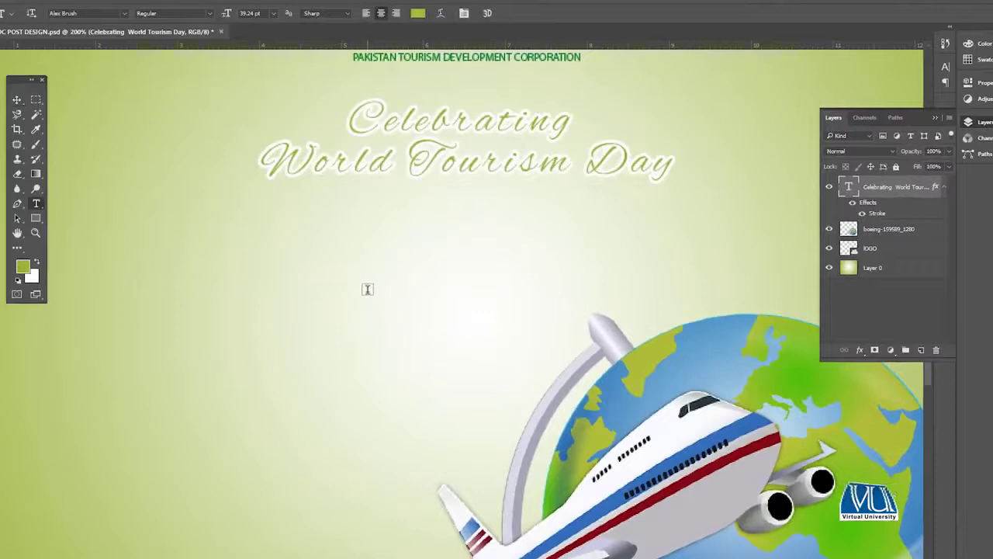
left_click(368, 289)
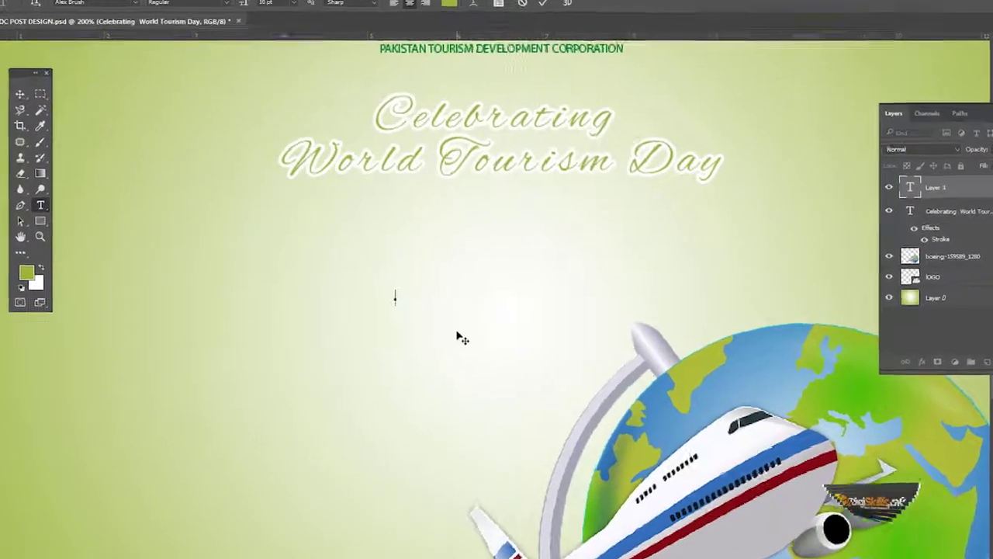
type("September")
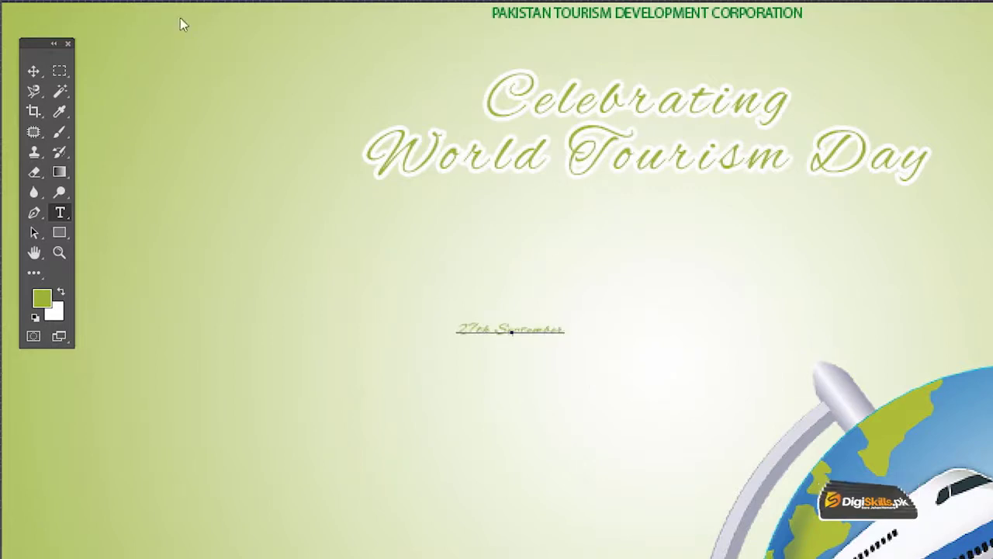
left_click(34, 71)
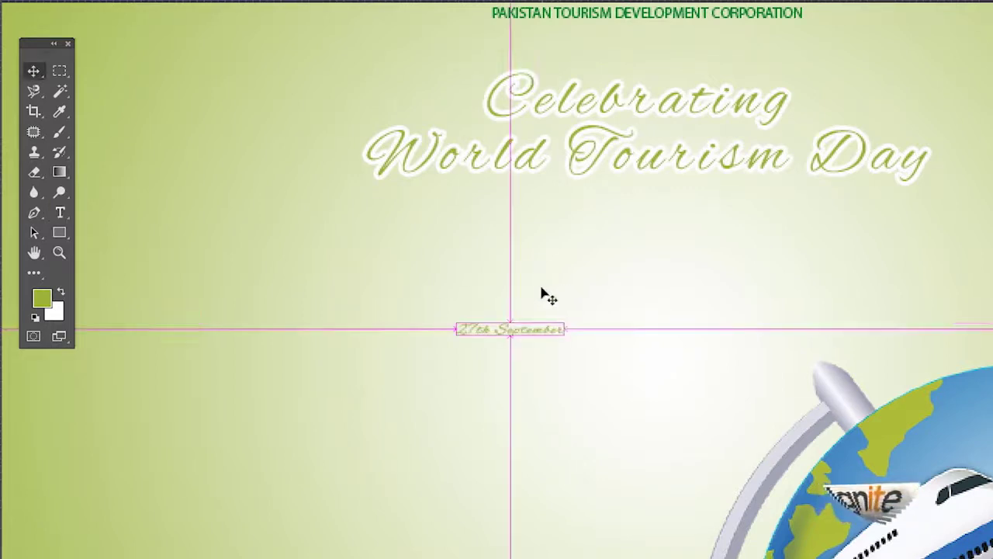
Scale the date text up to about 3.3 in wide and move it centred under the heading.
key("ctrl+t")
left_click_drag(578, 311, 694, 262)
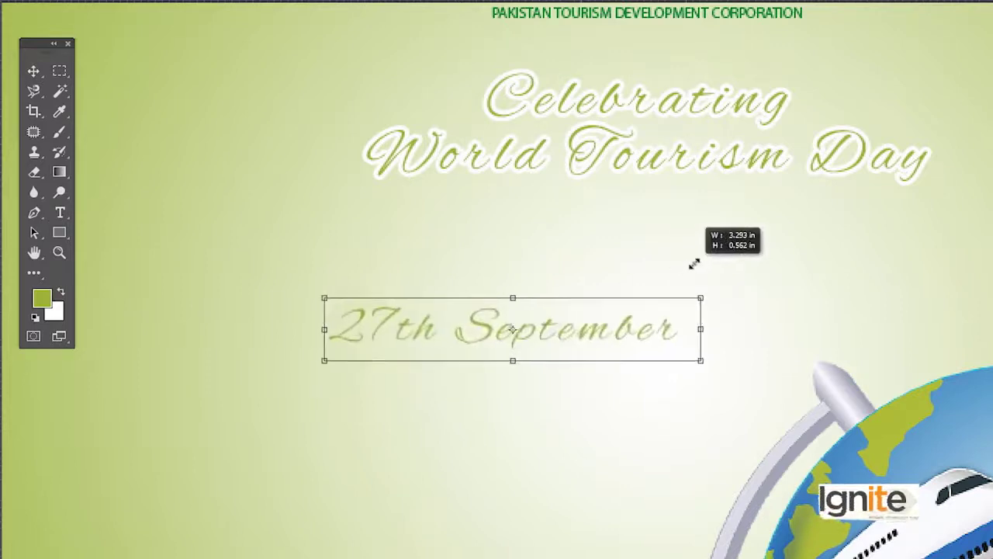
left_click_drag(613, 332, 745, 266)
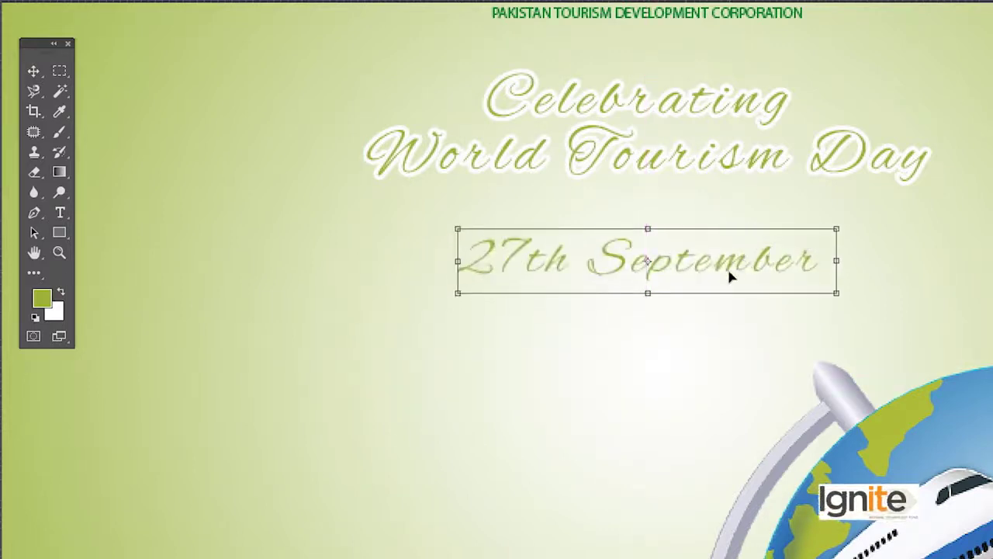
key("Return")
Change the font of the "27th September" text to Agency FB Bold.
left_click(718, 268)
key("ctrl+a")
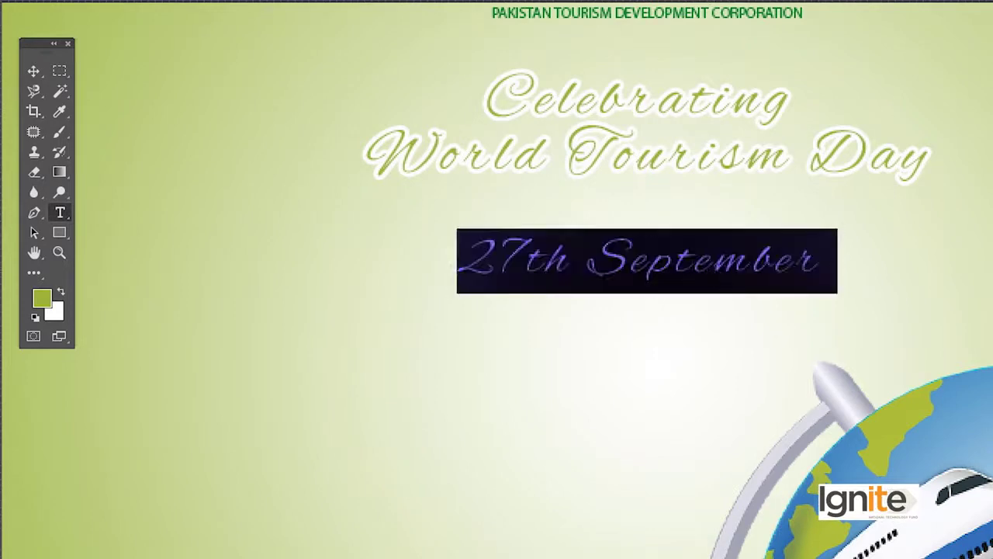
type("agency")
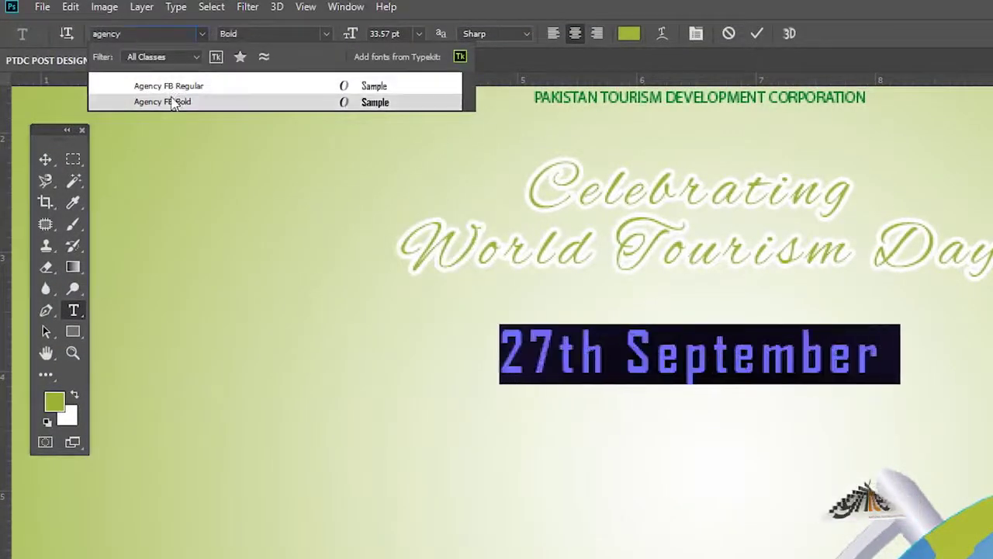
left_click(176, 103)
left_click(45, 159)
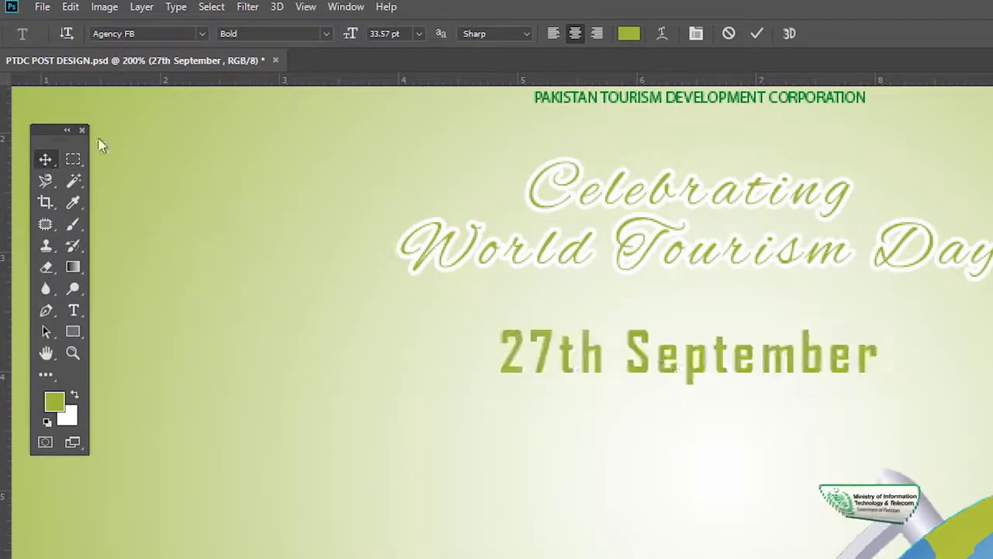
Enlarge the "27th September" text proportionally with Free Transform, keeping it below the heading.
key("z")
left_click(670, 369)
left_click(472, 34)
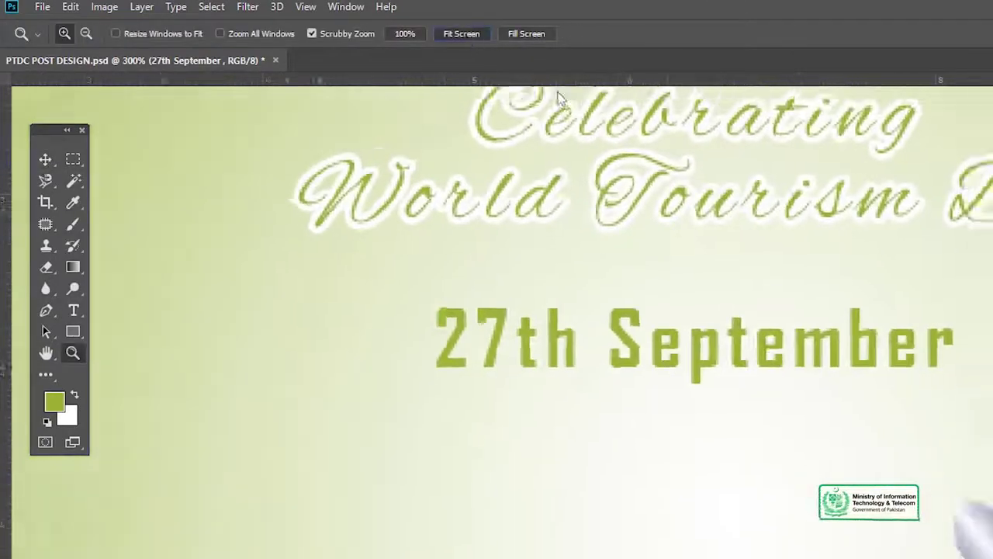
key("v")
key("ctrl")
key("ctrl+t")
left_click_drag(811, 355, 828, 353)
key("Return")
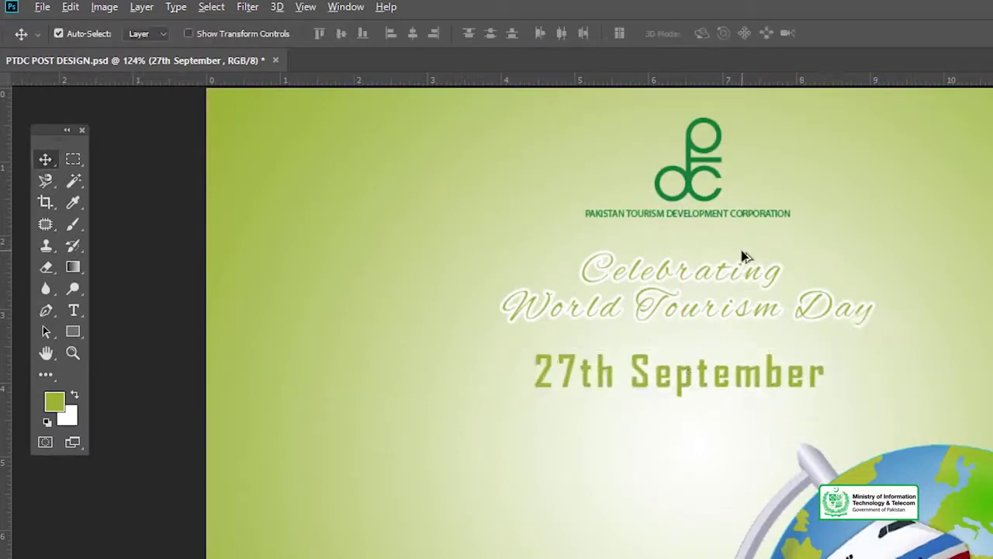
Scale the two-line heading up from its centre to about 130%, roughly 6.57 in wide.
left_click(751, 273)
key("ctrl+t")
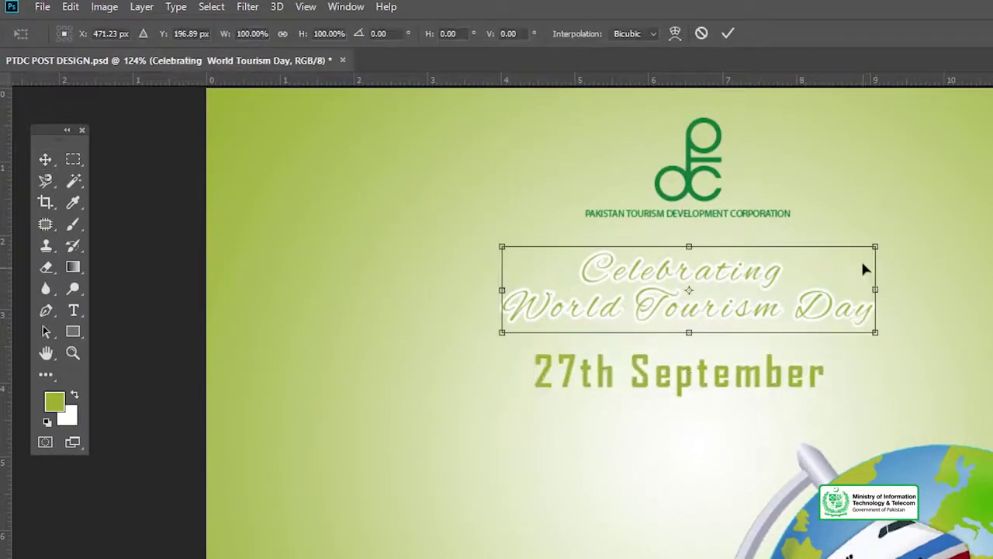
left_click_drag(877, 246, 931, 230)
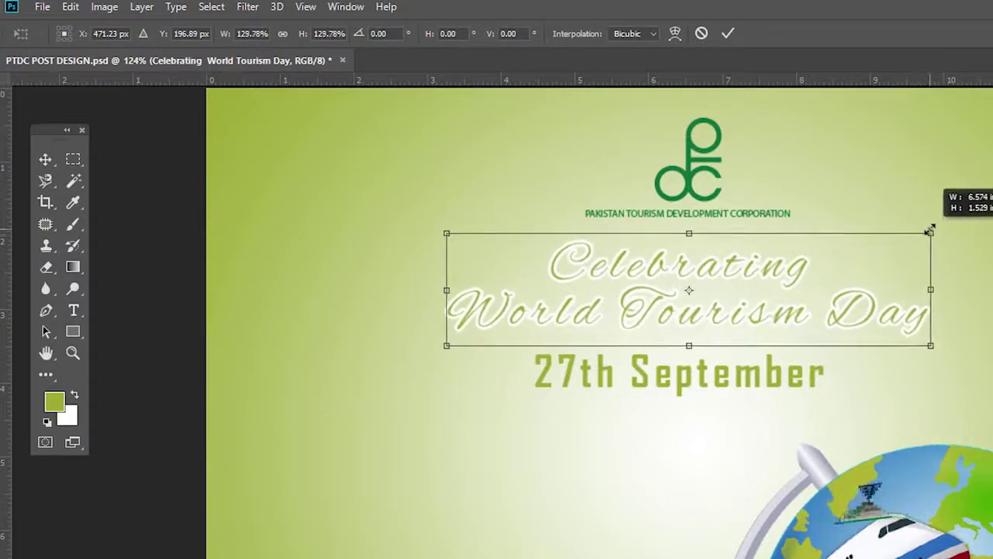
key("Return")
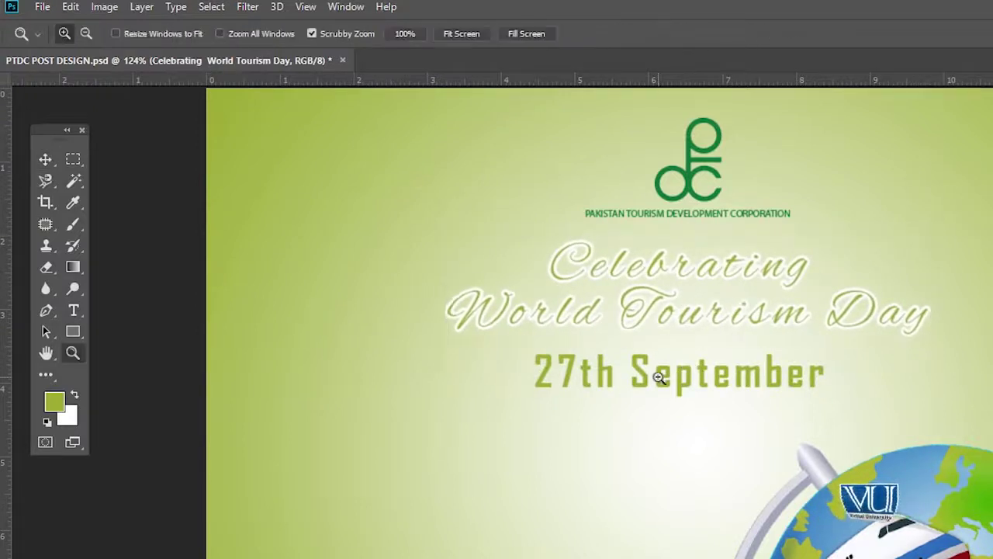
Move the date text slightly down from the heading and enlarge it a little.
left_click(693, 398, "alt")
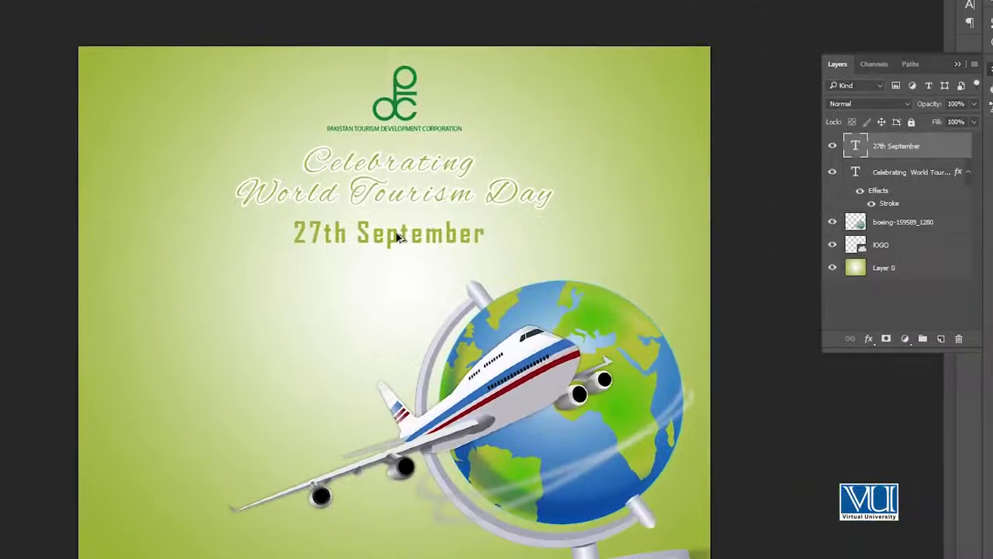
left_click_drag(406, 237, 411, 242)
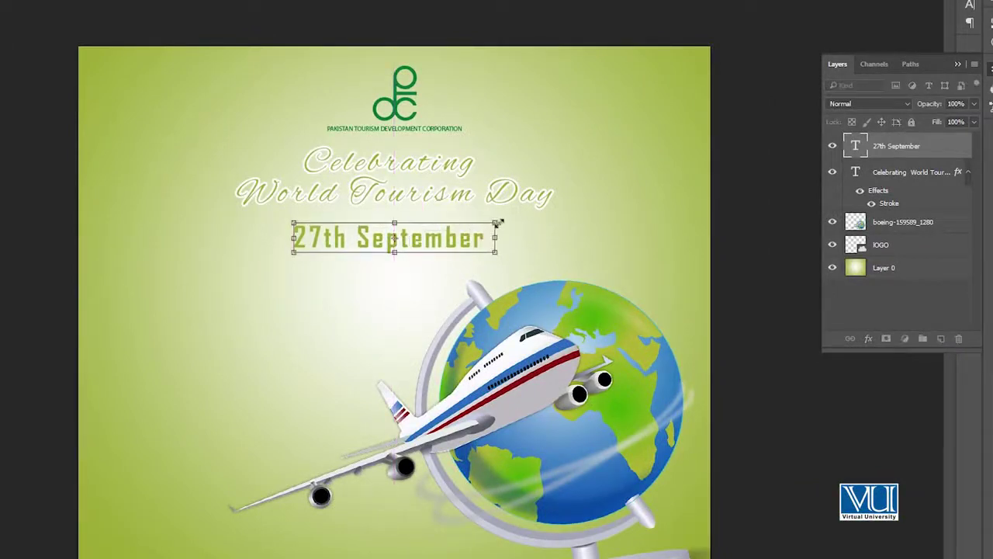
left_click_drag(498, 222, 502, 222)
key("Return")
Select the date and heading text layers together and align their horizontal centres.
scroll(405, 225, "up", 3)
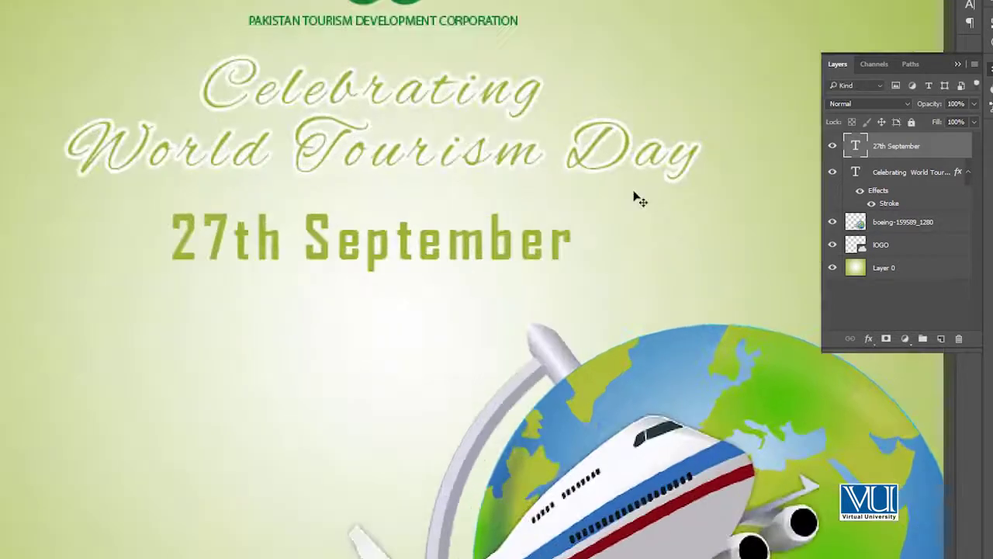
left_click(912, 175, "shift")
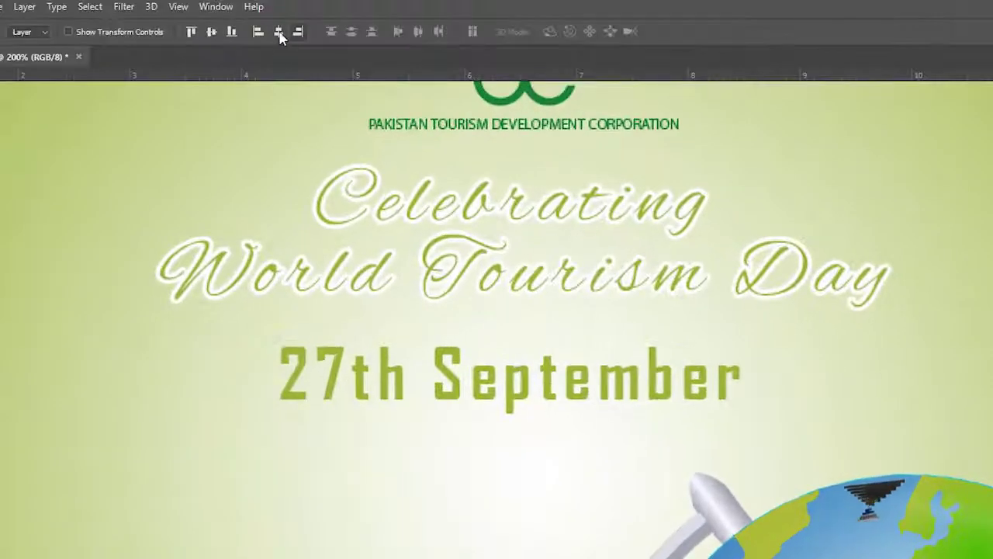
left_click(277, 32)
left_click(419, 312, "alt")
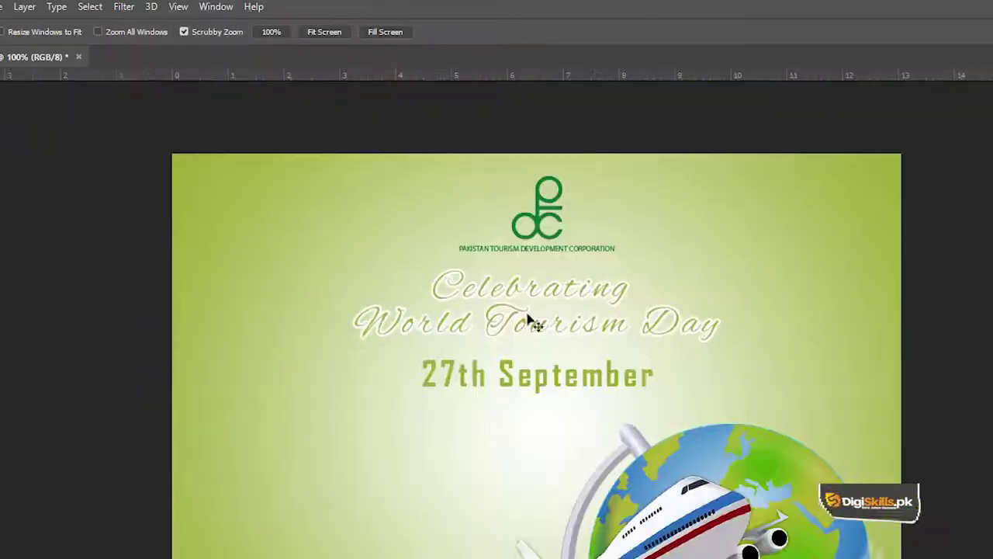
Copy the heading's layer style and paste it onto the "27th September" text layer.
key("z")
left_click(531, 388)
key("v")
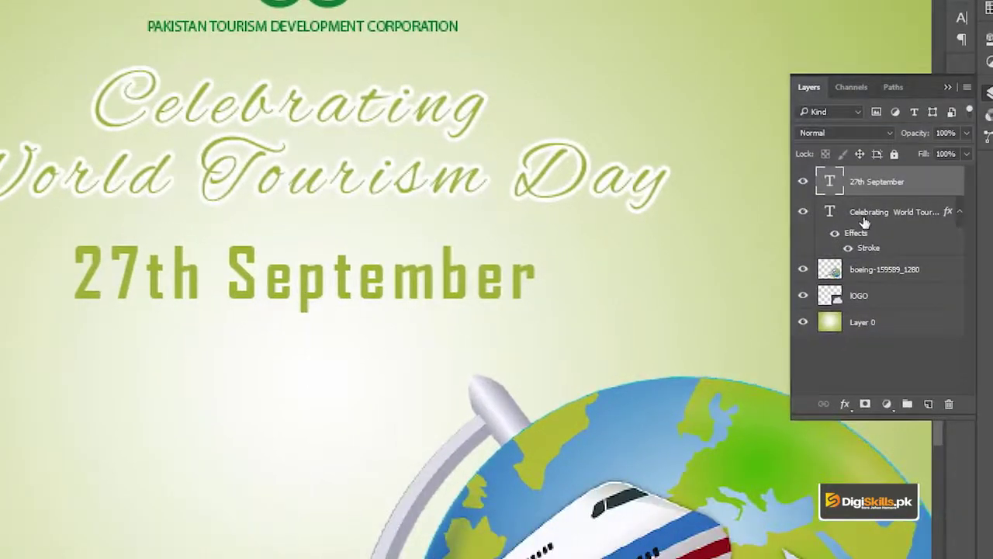
right_click(864, 220)
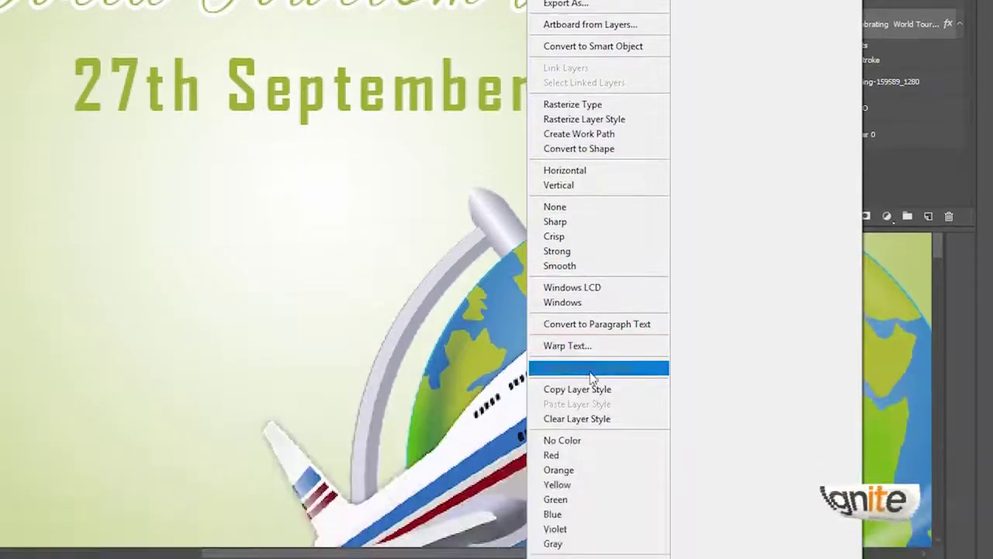
left_click(587, 390)
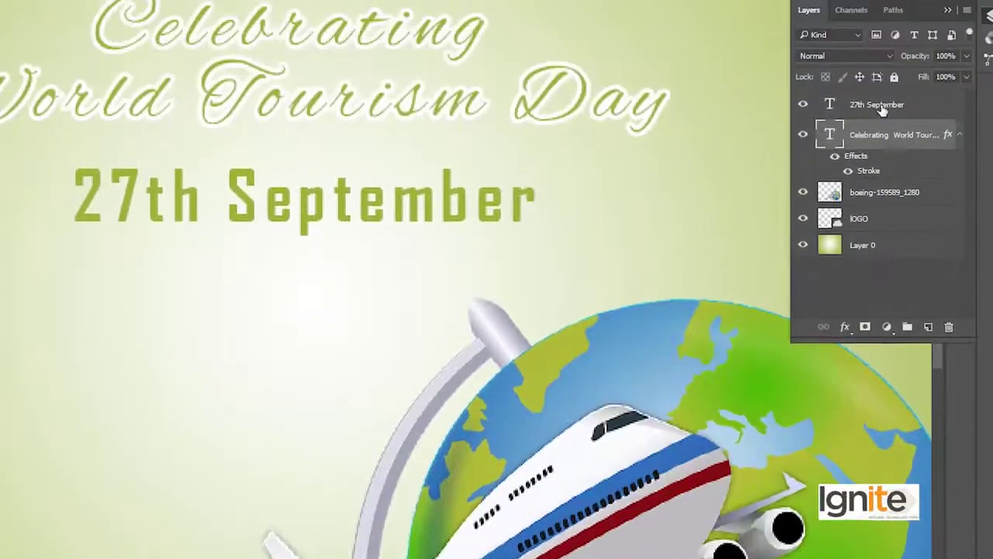
right_click(881, 109)
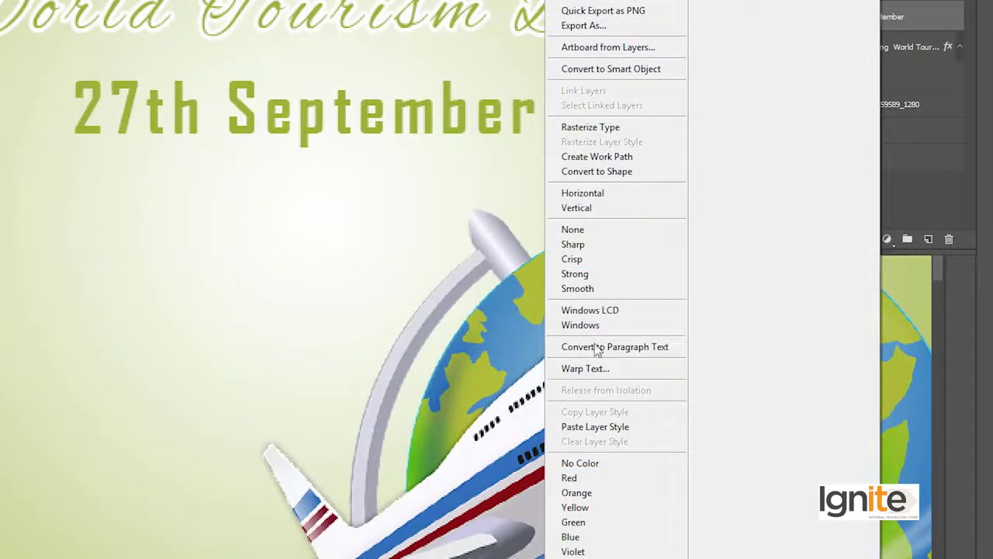
left_click(613, 427)
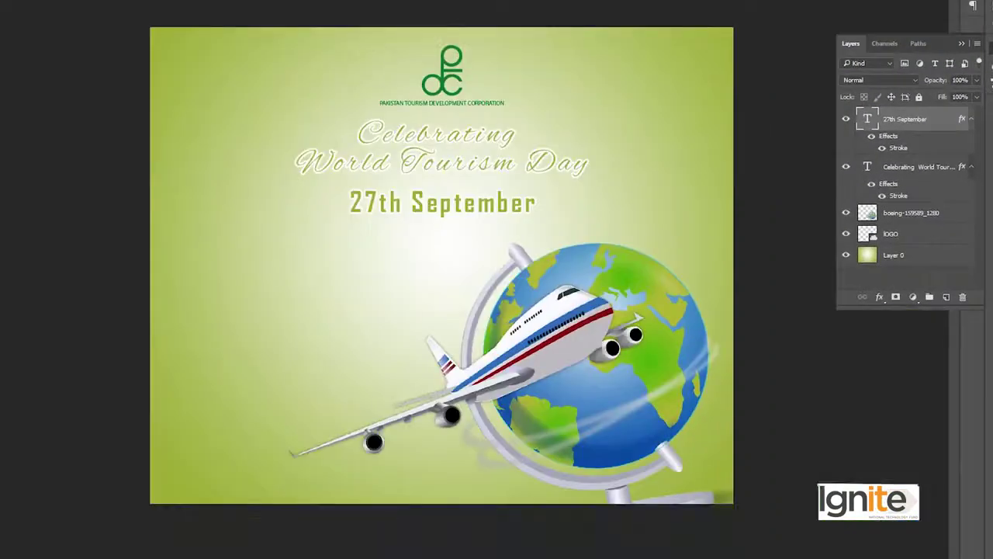
Enlarge the stroked "27th September" text slightly in place beneath the heading.
key("ctrl+0")
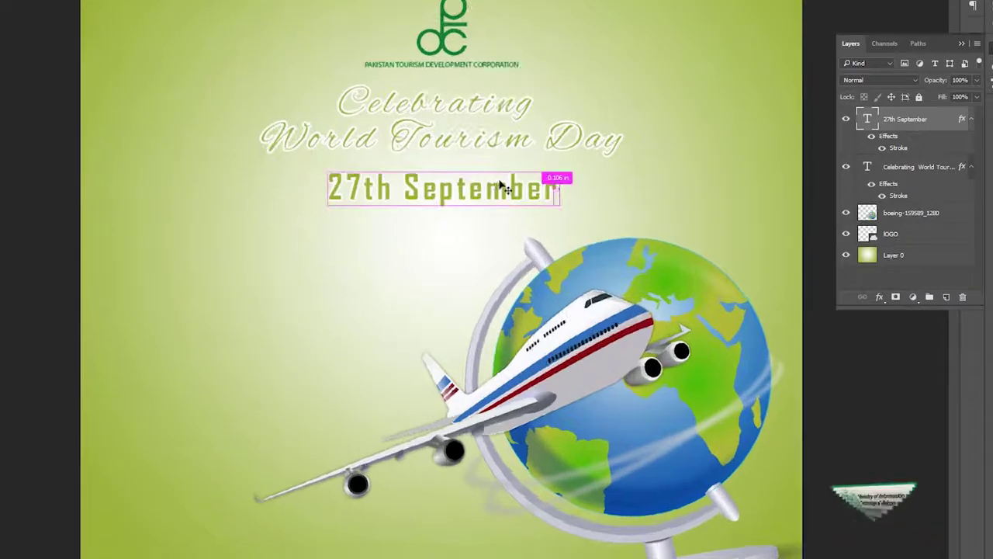
left_click_drag(500, 186, 500, 187)
left_click_drag(561, 172, 577, 168)
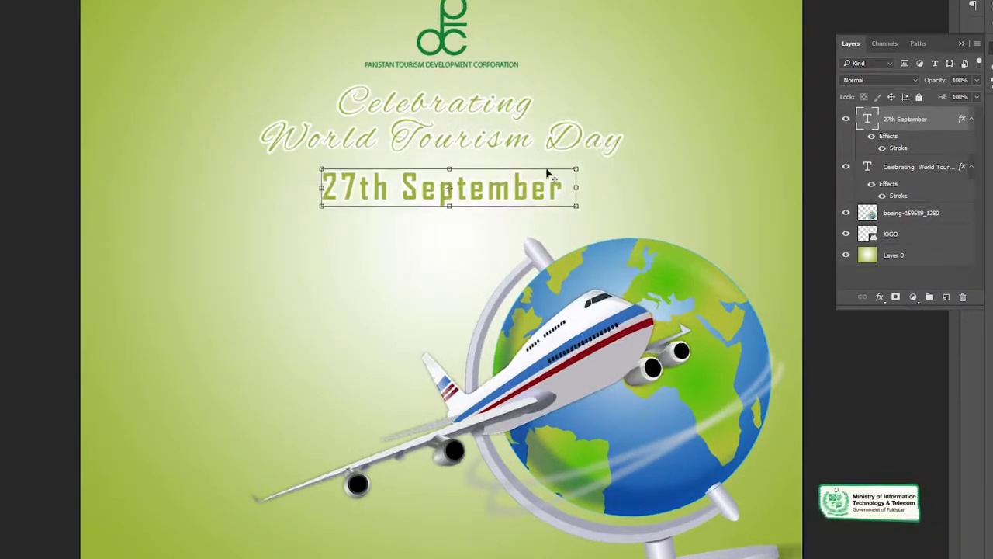
key("Return")
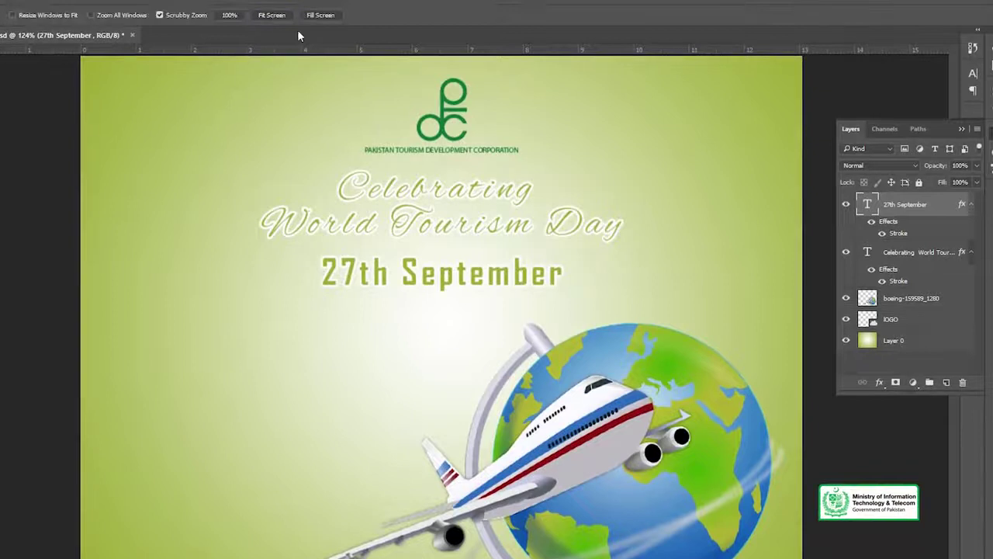
key("v")
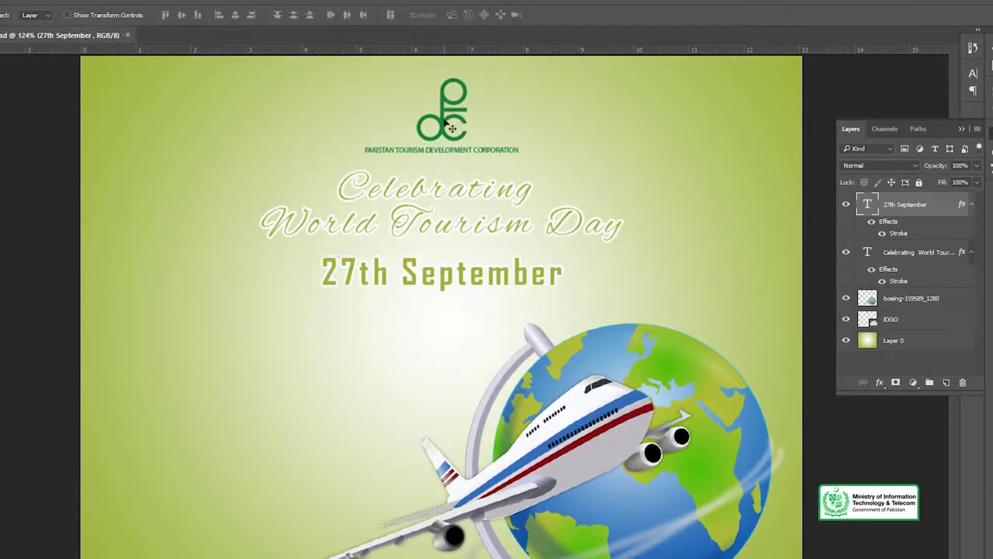
Select the LOGO layer and nudge the logo slightly upward, away from the heading.
left_click(447, 124, "ctrl")
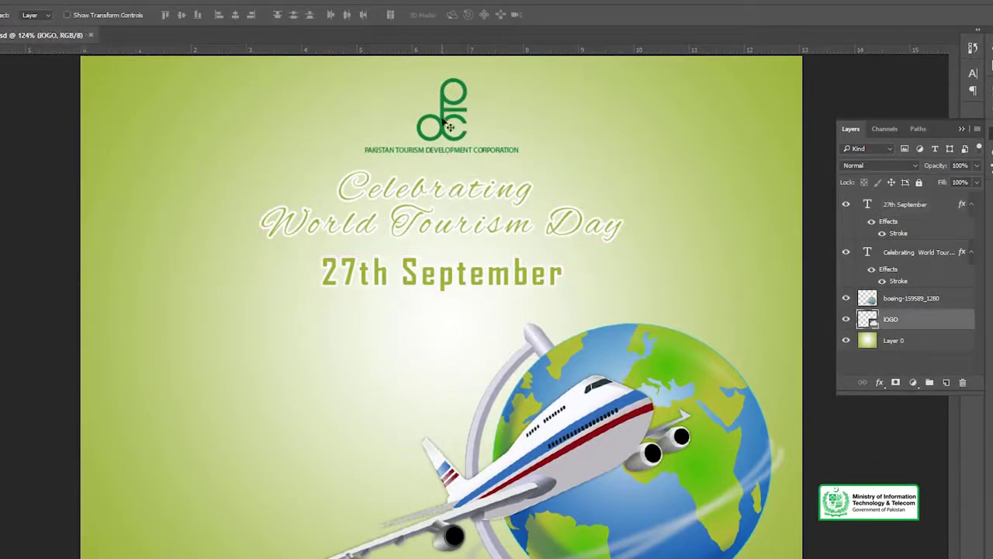
key("Up")
key("Up")
key("Up")
key("Up")
key("Up")
key("Up")
key("Up")
key("Up")
Place the cincinnati-1781540_1920 circular skyline image into the post document at its default fitted size.
key("z")
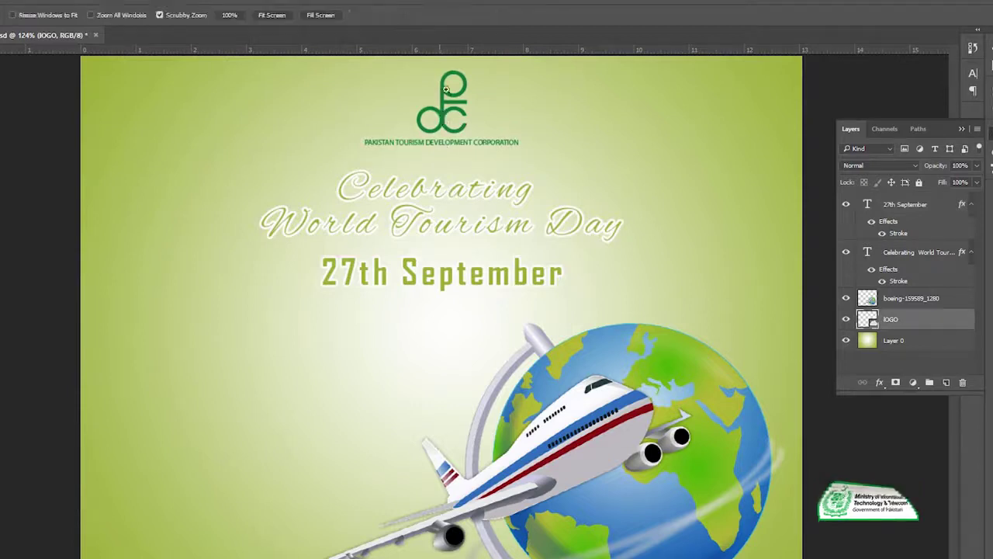
left_click(403, 365, "alt")
key("v")
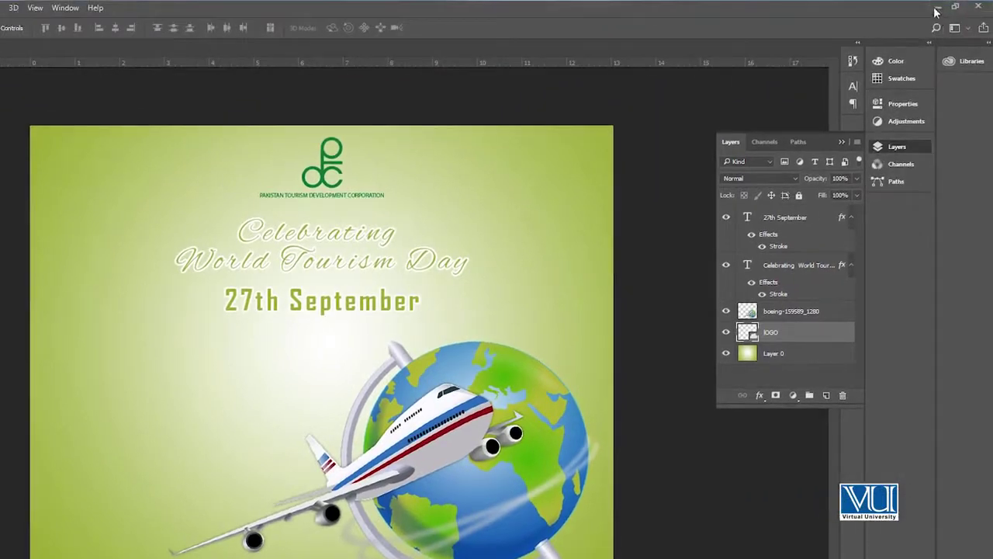
left_click(936, 11)
left_click_drag(210, 78, 207, 348)
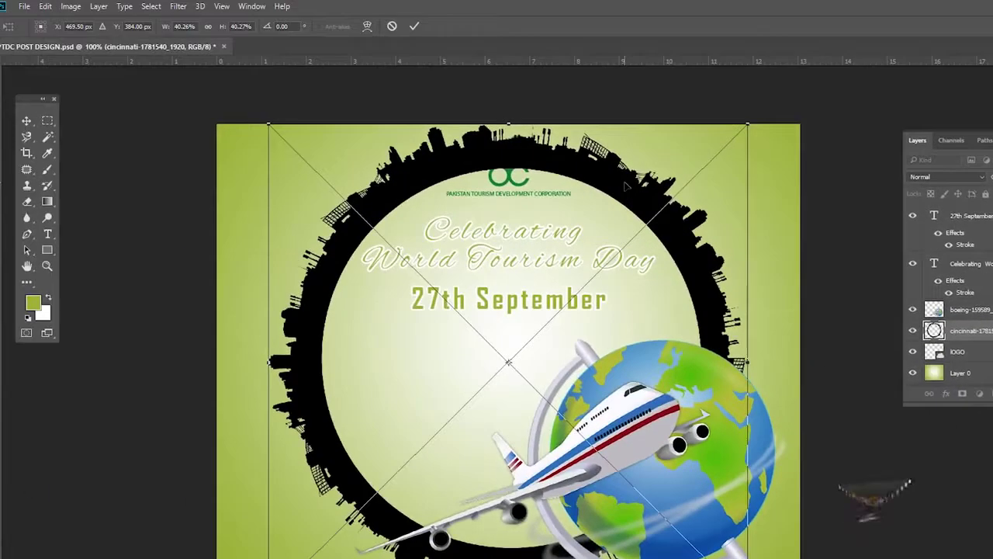
key("Return")
key("ctrl")
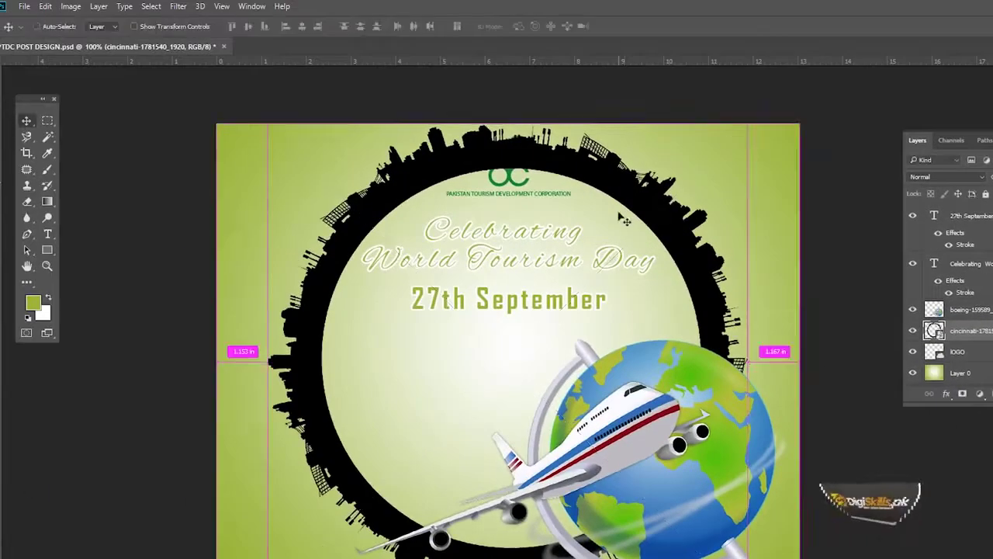
Enlarge the skyline ring to about 11.57 by 11.5 in and centre it horizontally on the canvas.
key("ctrl+t")
left_click_drag(749, 125, 769, 107)
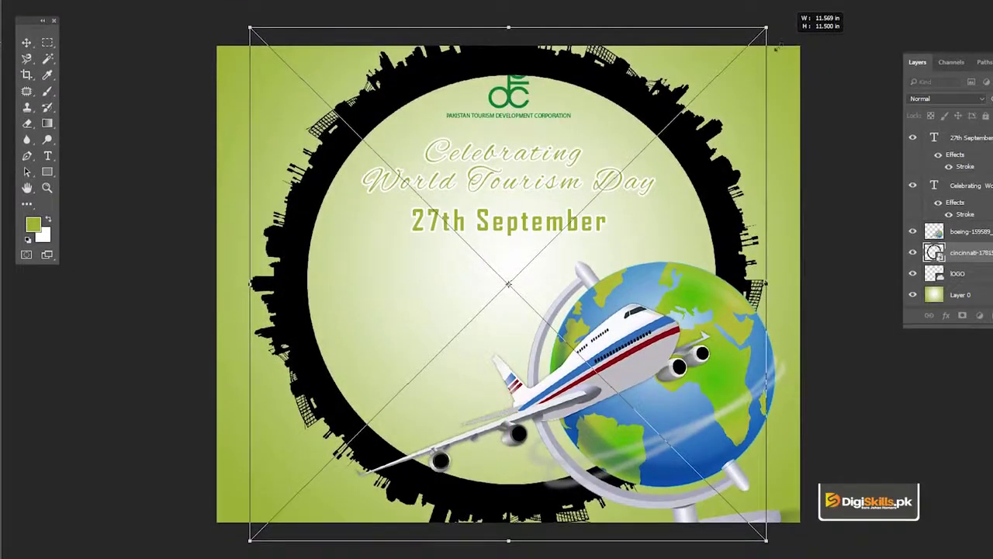
left_click_drag(629, 97, 627, 99)
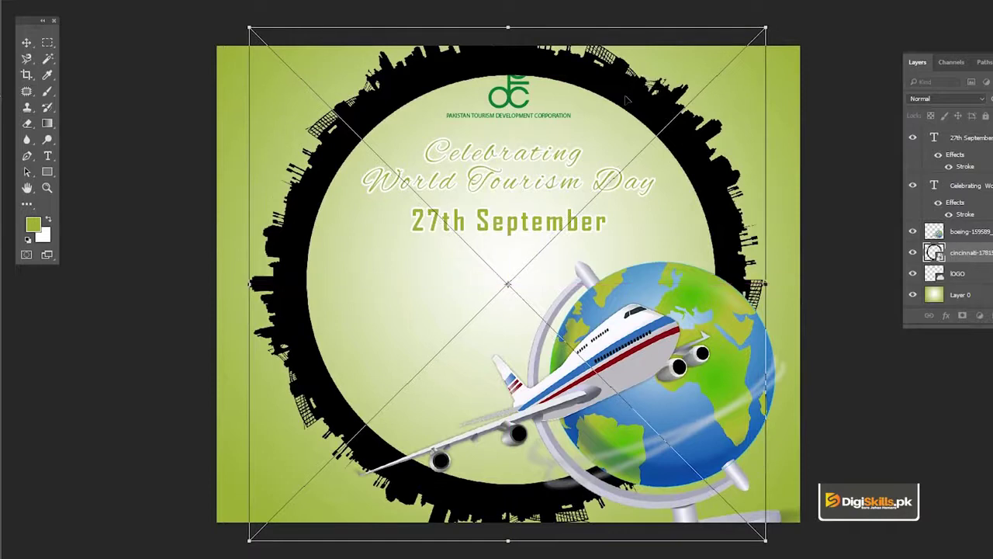
key("Return")
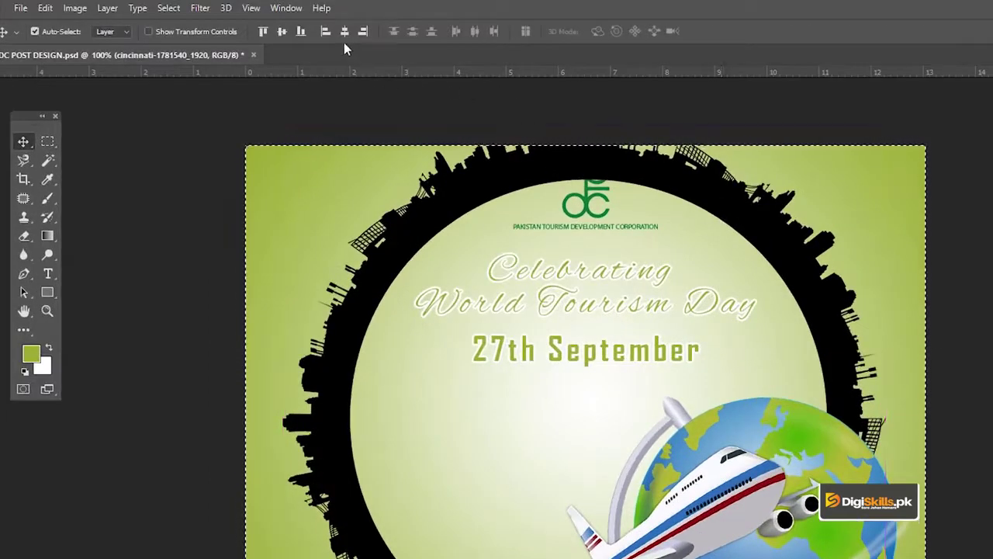
key("ctrl+d")
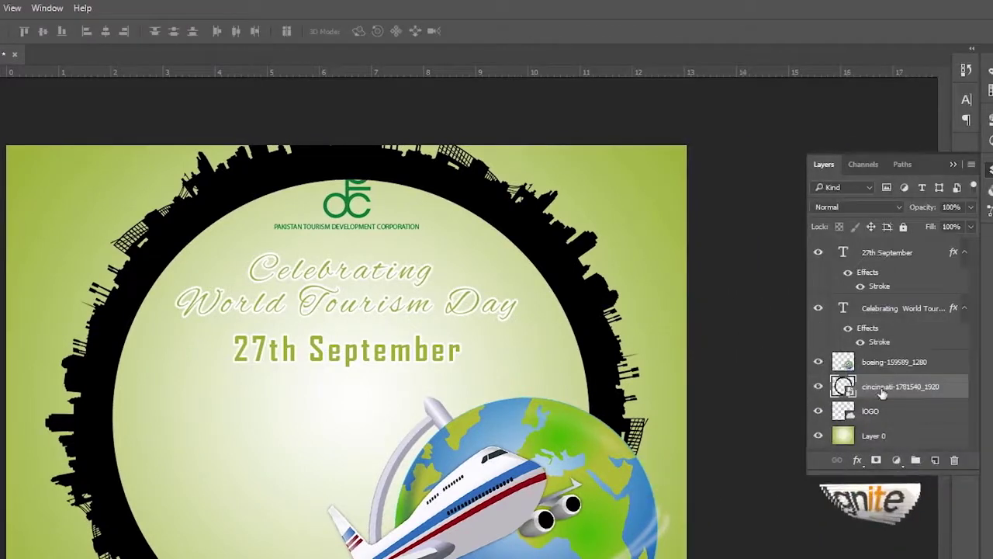
Move the cincinnati-1781540_1920 layer below the LOGO layer and rasterize it.
left_click_drag(881, 386, 885, 426)
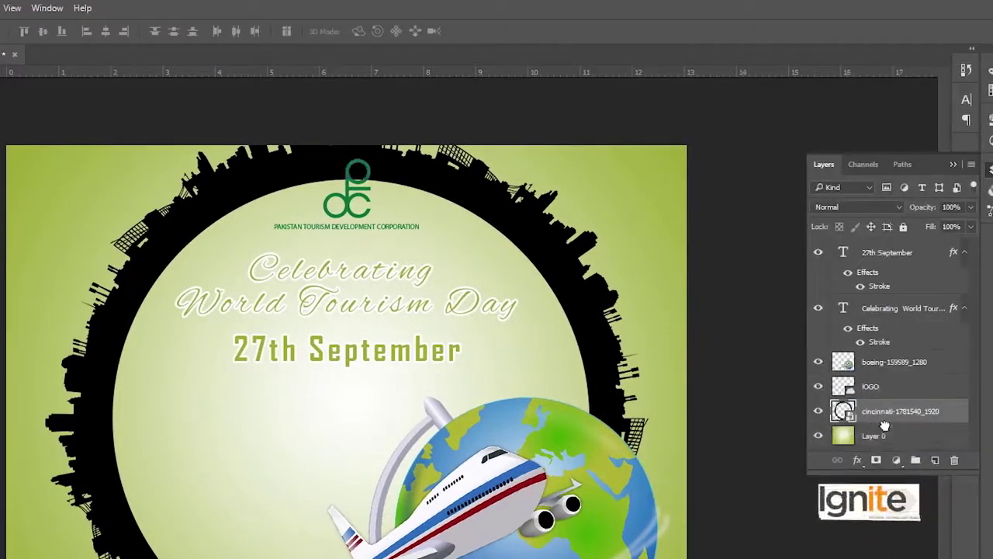
key("ctrl+space")
right_click(892, 419)
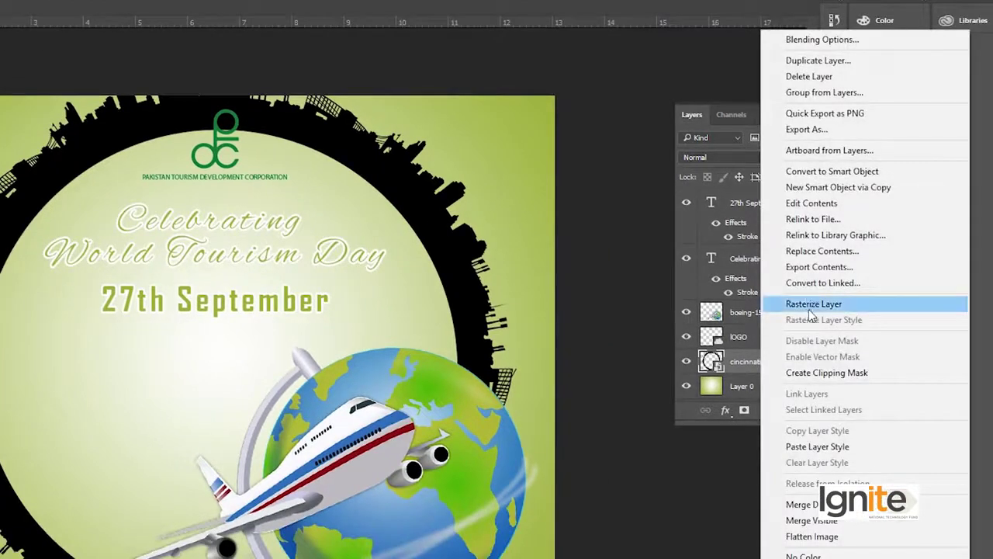
left_click(811, 306)
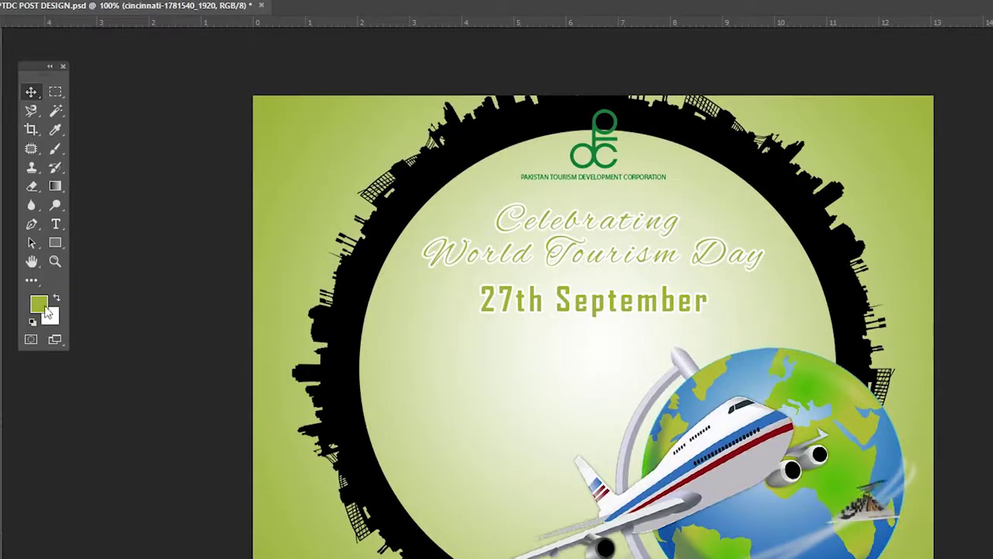
Set the foreground colour to medium grey #626262 and fill the skyline ring's opaque pixels with it.
left_click(45, 310)
mouse_move(622, 250)
left_mouse_down()
mouse_move(581, 255)
mouse_move(574, 239)
left_mouse_up()
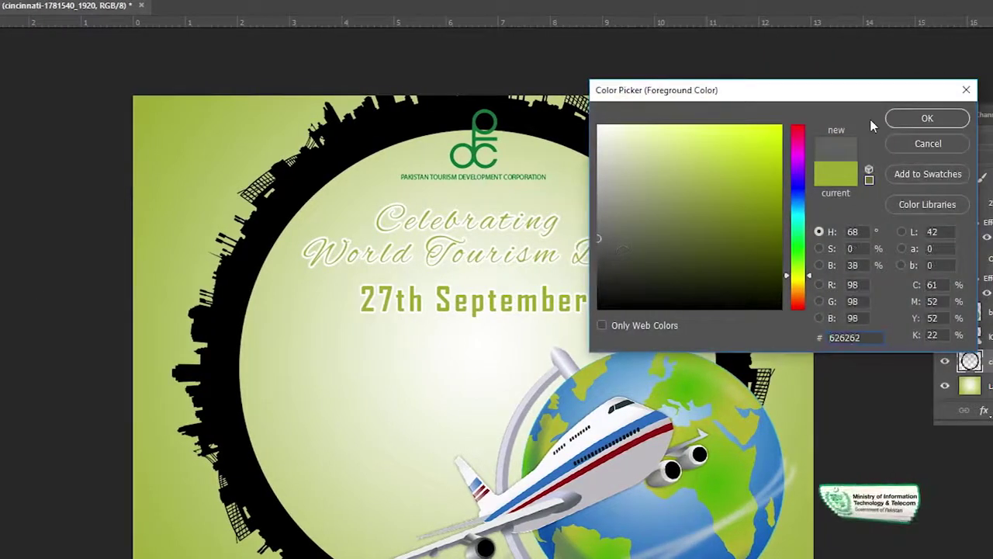
left_click(931, 118)
key("alt+BackSpace")
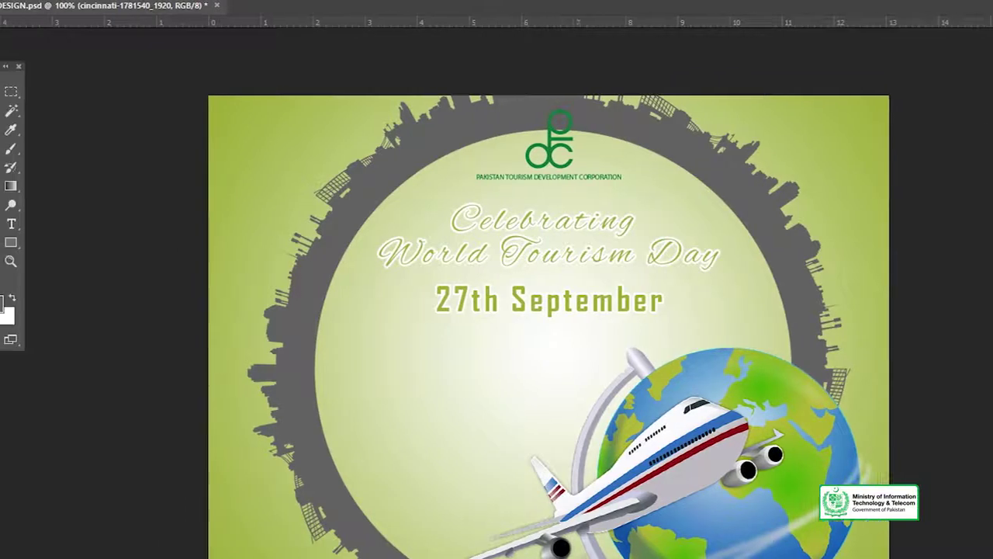
Choose a darker neutral grey as the foreground colour and fill the skyline ring with it.
left_click(32, 307)
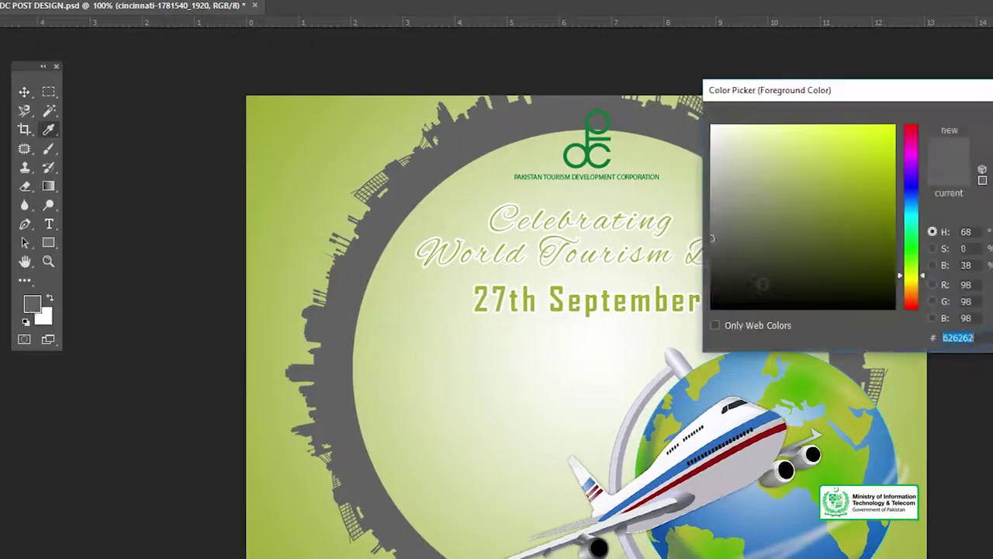
left_click_drag(722, 267, 695, 269)
left_click(904, 120)
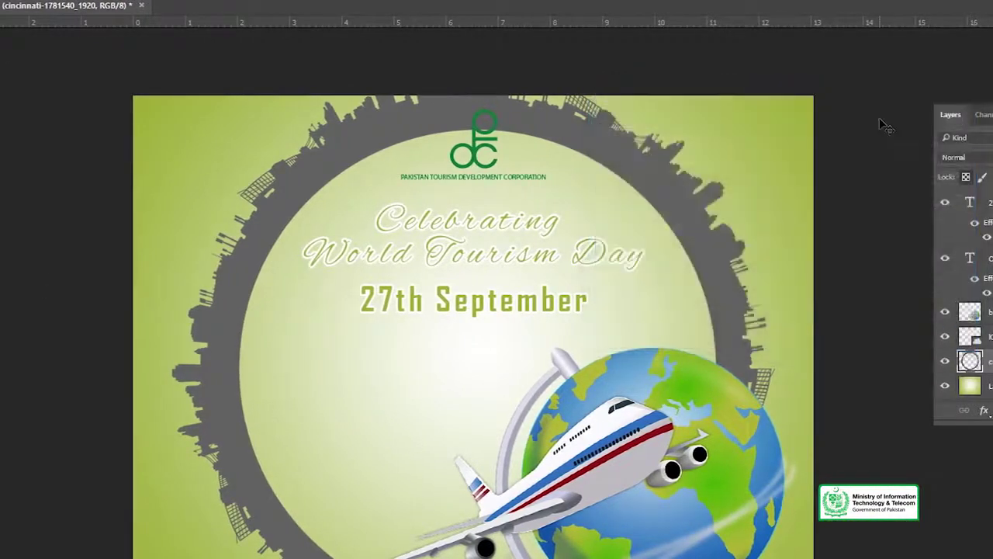
key("alt+BackSpace")
Create a new layer above the skyline ring and fill a rectangle behind the logo, starting at the canvas's upper edge, with white.
left_click(475, 163, "ctrl")
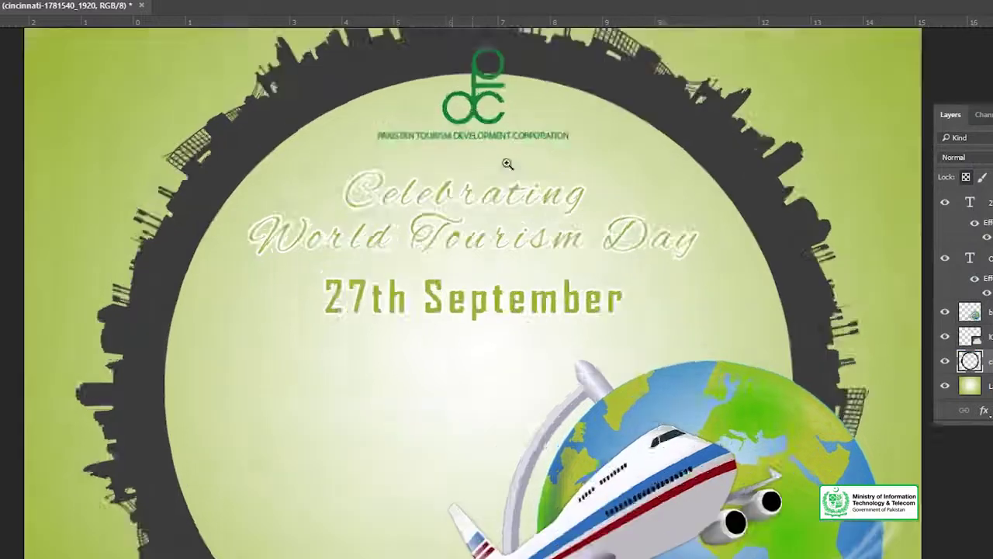
left_click(506, 163, "ctrl")
left_click(506, 164, "ctrl")
left_click_drag(491, 133, 494, 200)
left_click(344, 292, "alt")
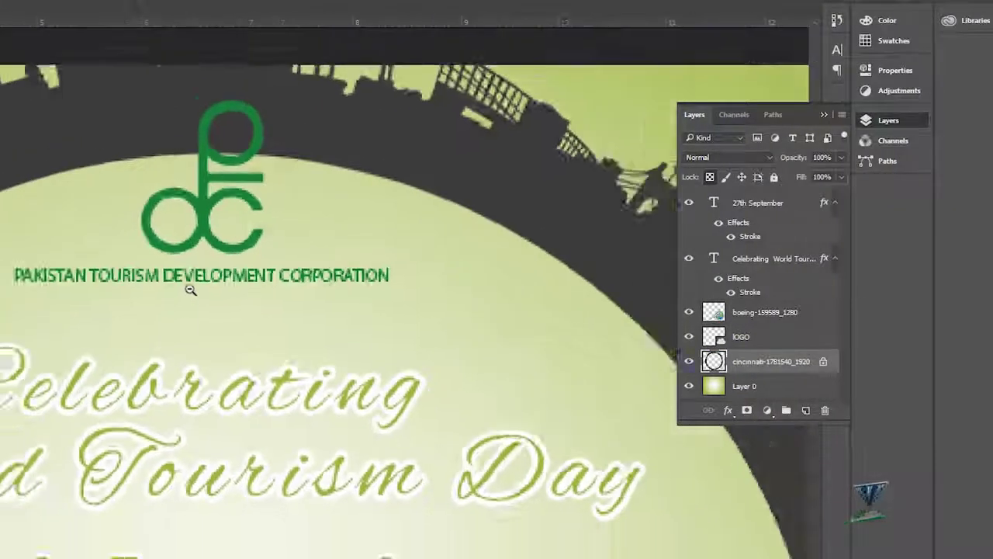
left_click(806, 410)
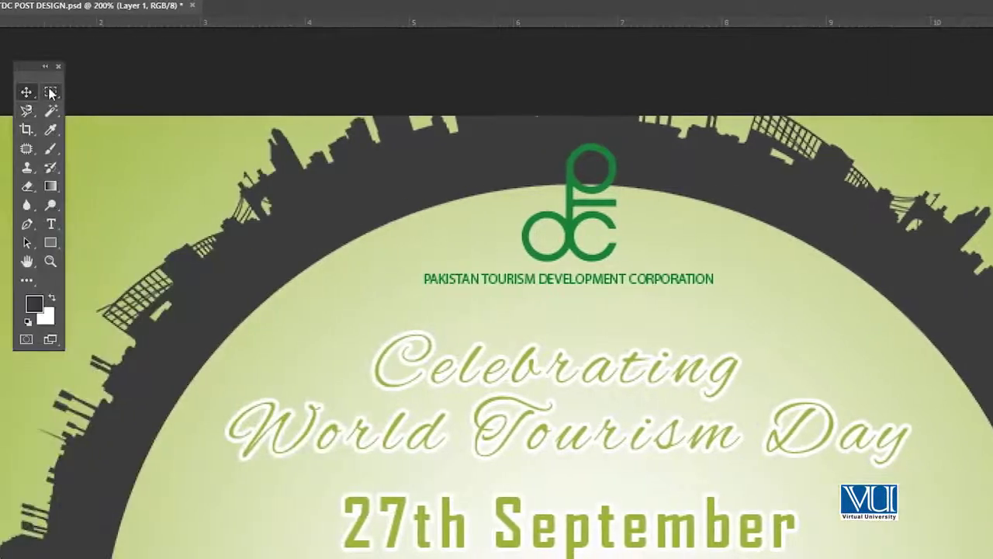
left_click_drag(378, 111, 771, 311)
key("v")
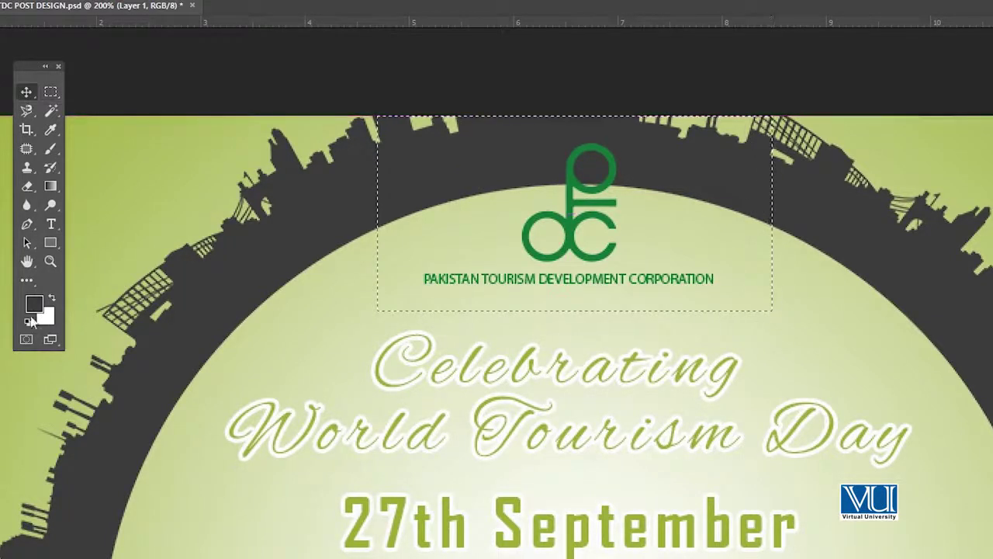
key("x")
key("alt+BackSpace")
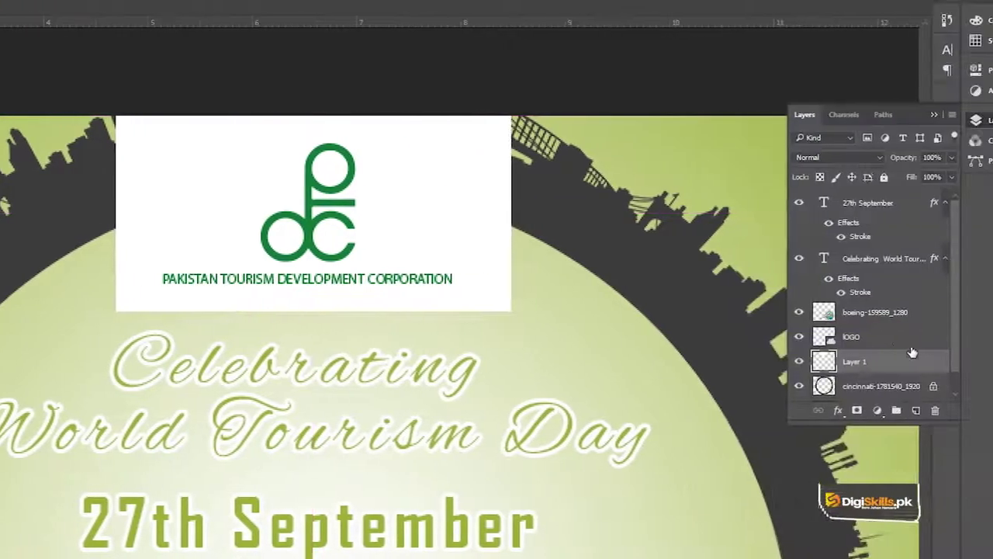
Align the horizontal centres of the LOGO layer and the white rectangle layer, and group the two layers.
left_click(911, 340, "ctrl")
left_click(137, 36)
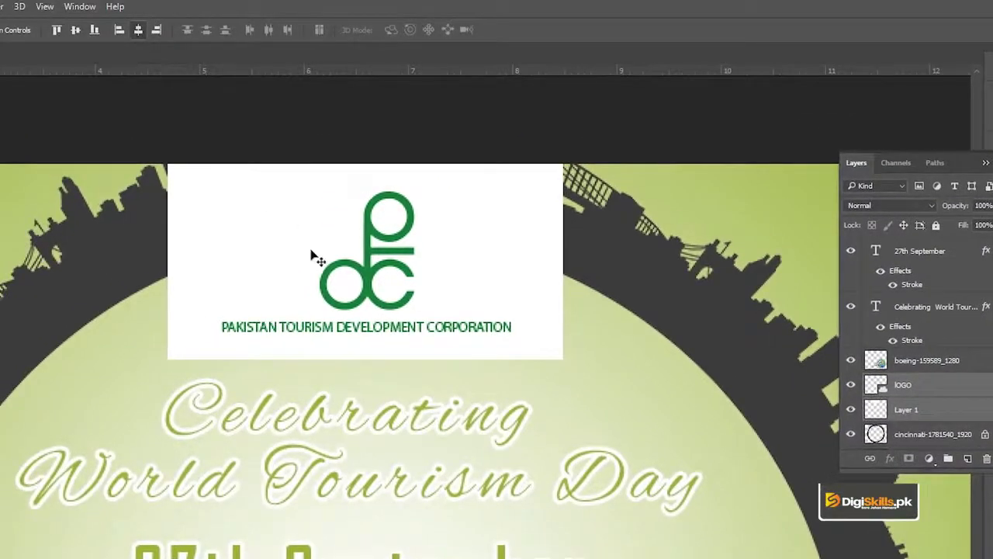
key("ctrl+g")
Centre the group of logo and white rectangle horizontally on the whole canvas.
key("z")
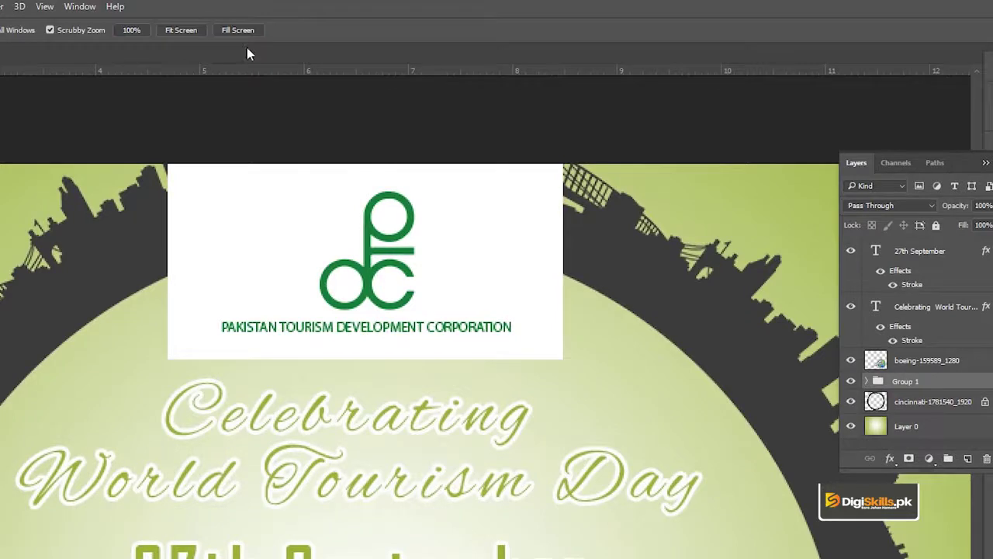
left_click(178, 31)
key("v")
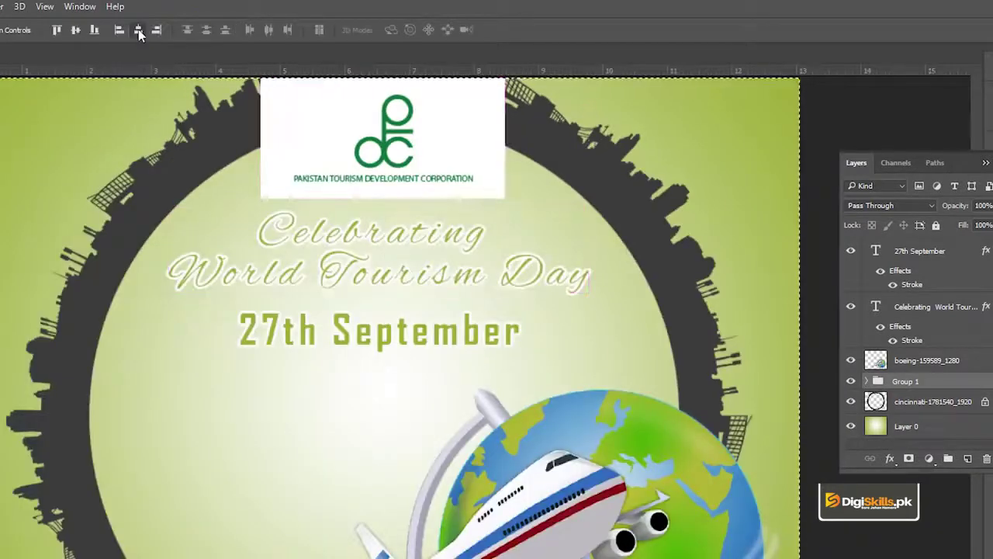
left_click(139, 31)
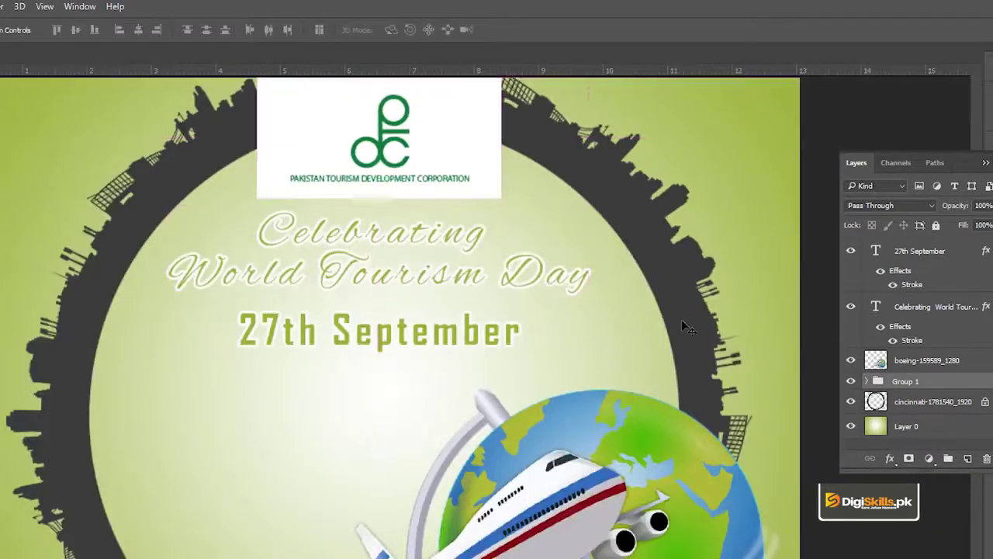